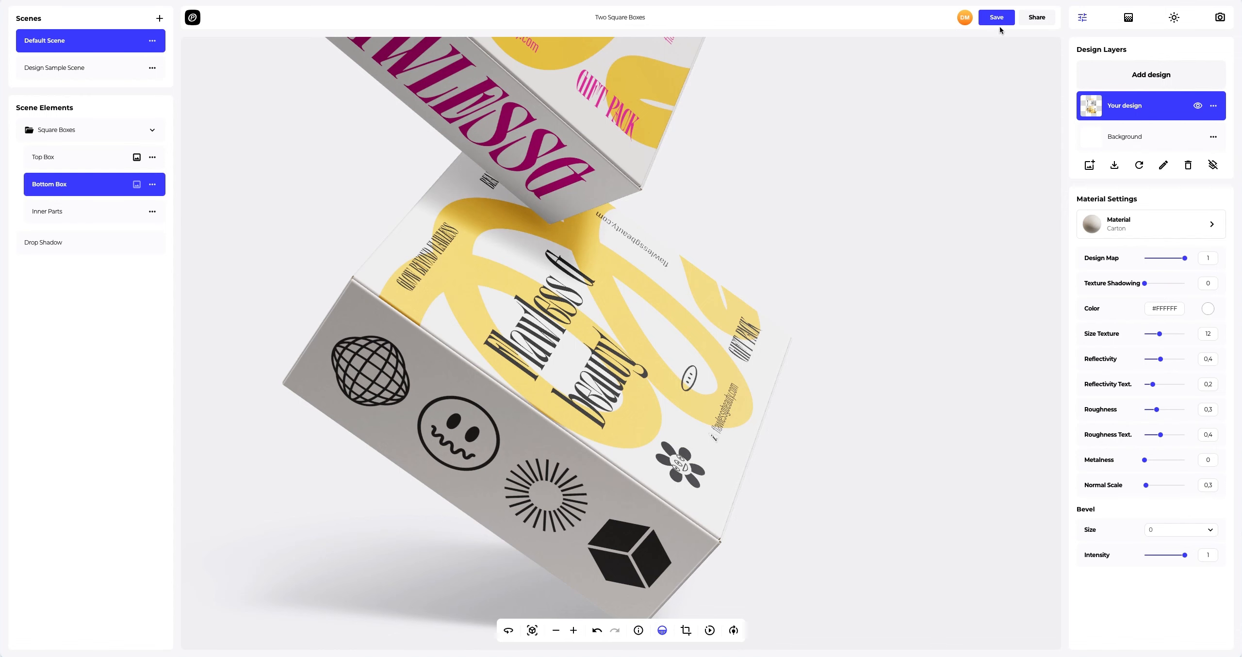
# Step: Save the Two Square Boxes project and reset the camera to the scene's default view
pyautogui.click(996, 19)
pyautogui.click(534, 631)
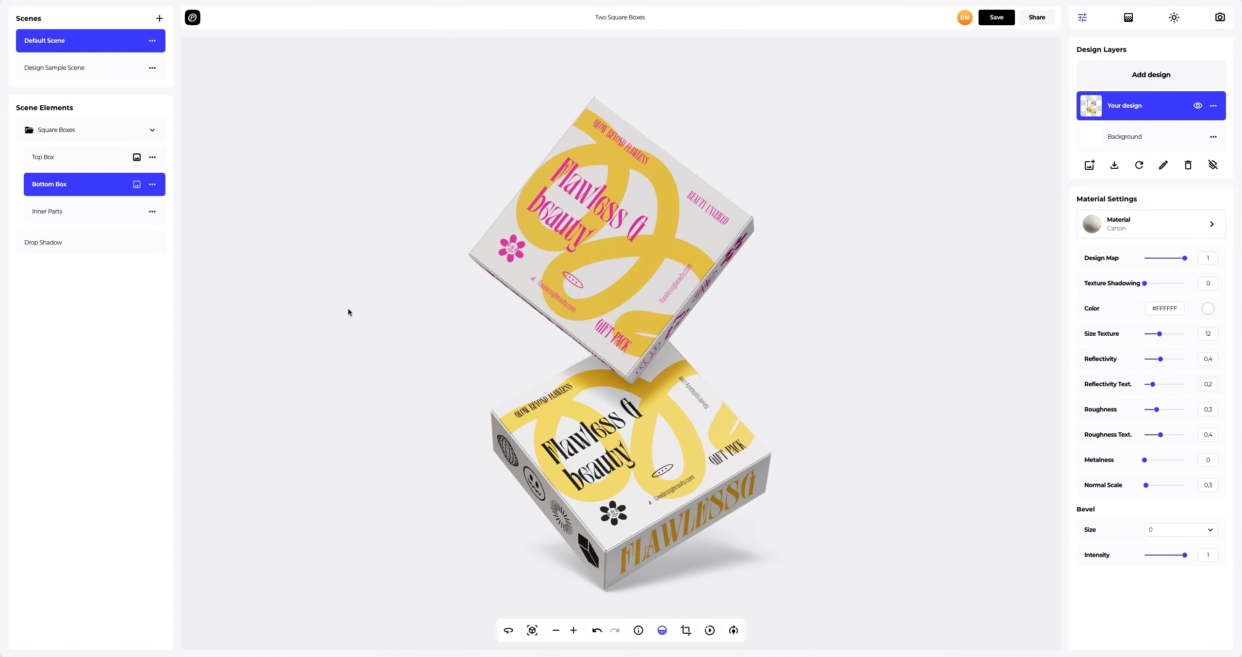
pyautogui.moveTo(348, 312); pyautogui.dragTo(440, 347)
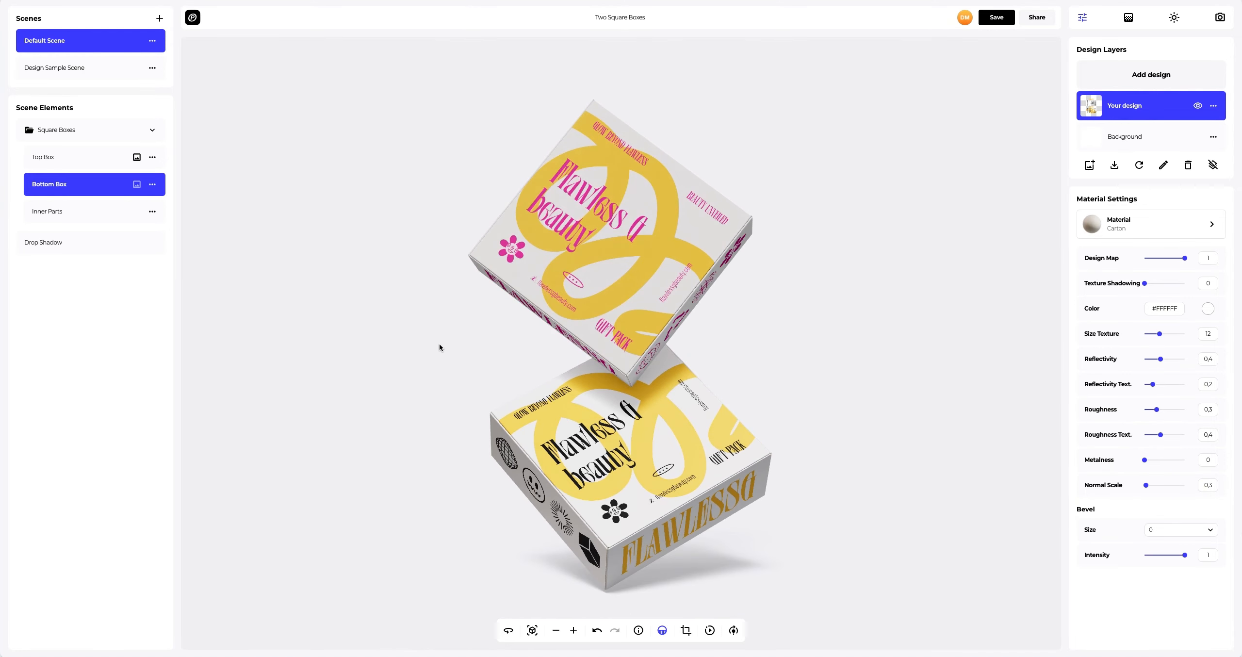
# Step: Set the colour of the Top Box's Background layer to #DACEBC
pyautogui.click(60, 163)
pyautogui.scroll(10, 562, 186)
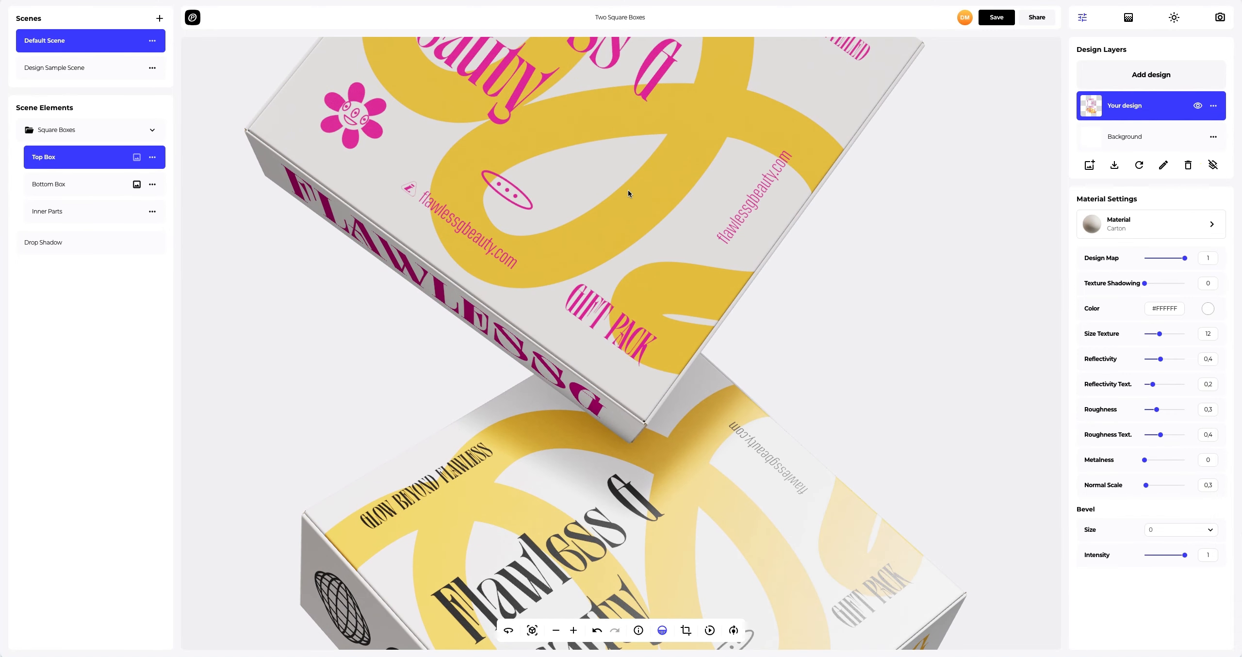
pyautogui.moveTo(614, 206); pyautogui.dragTo(624, 341)
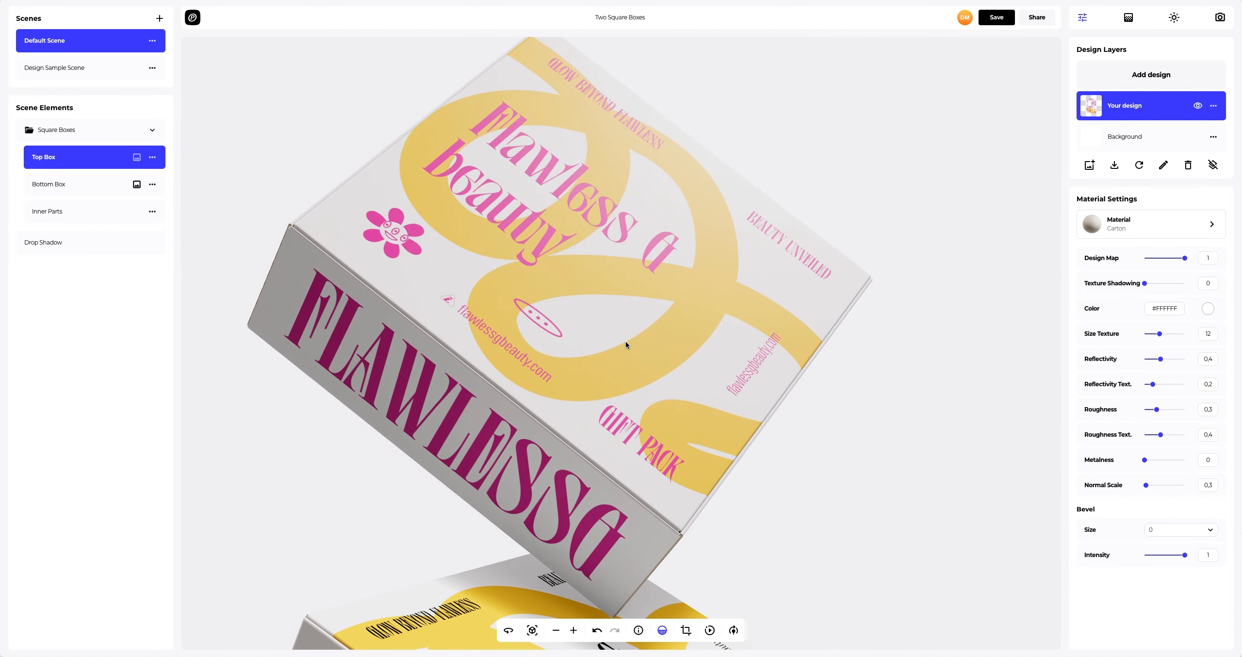
pyautogui.click(1153, 139)
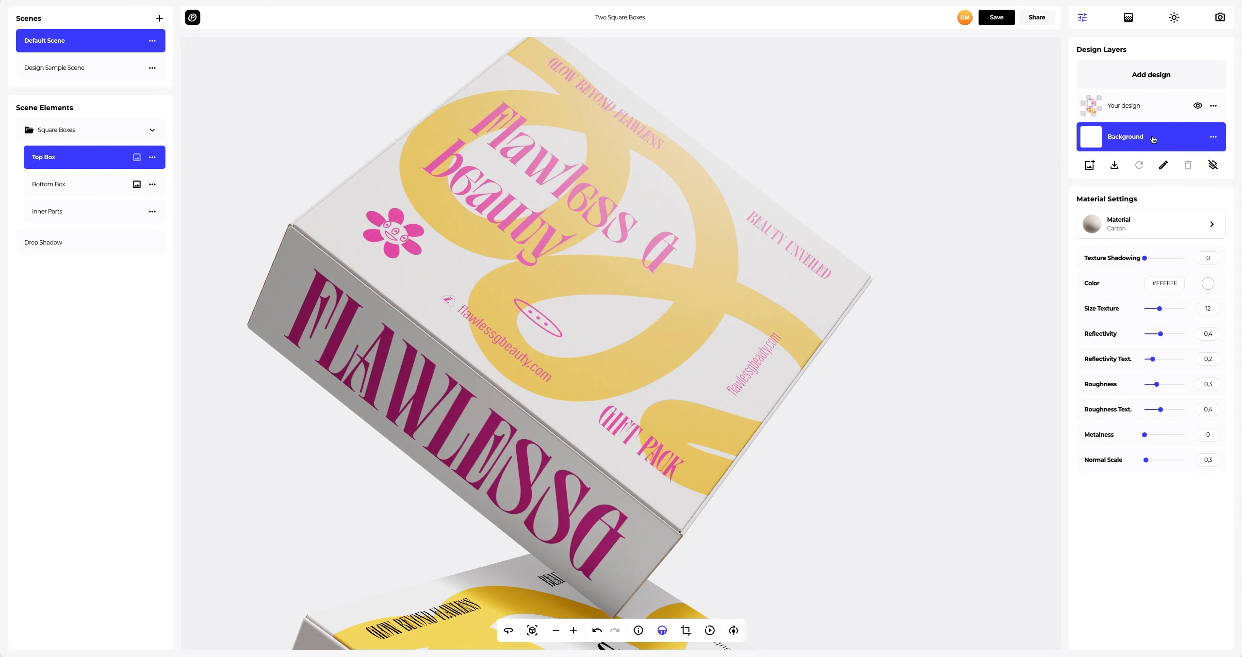
pyautogui.click(1209, 285)
pyautogui.moveTo(1182, 303); pyautogui.dragTo(1122, 288)
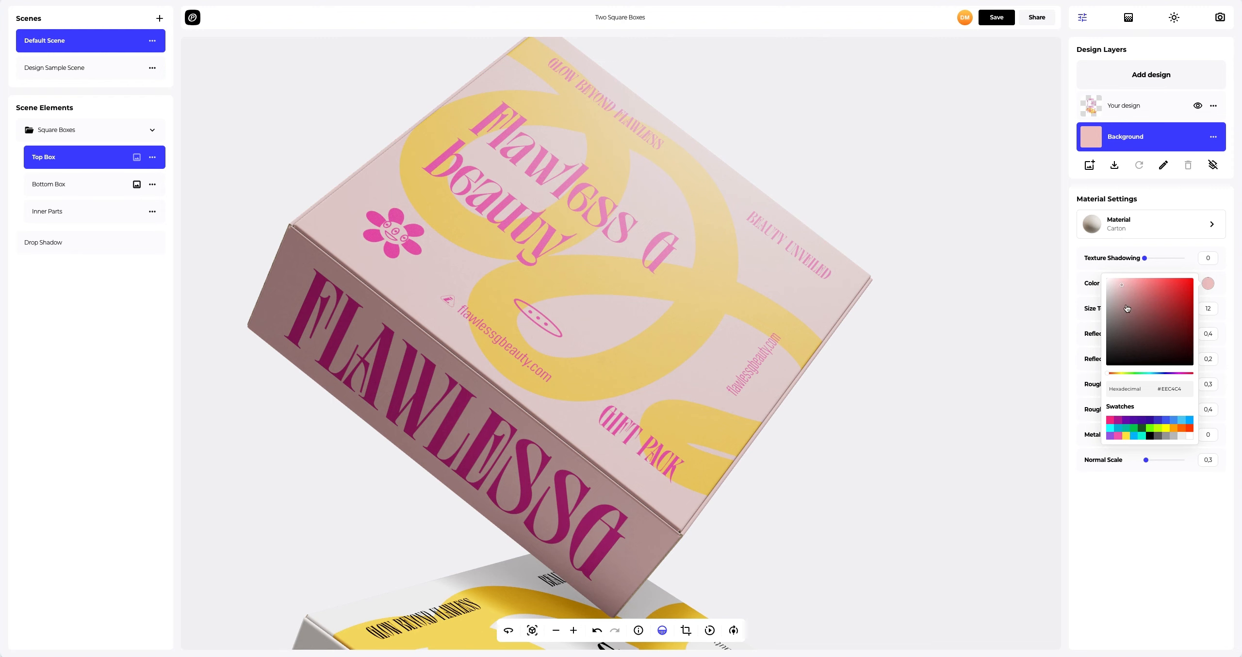
pyautogui.hotkey('ctrl', 'a')
pyautogui.write('#DACEBC')
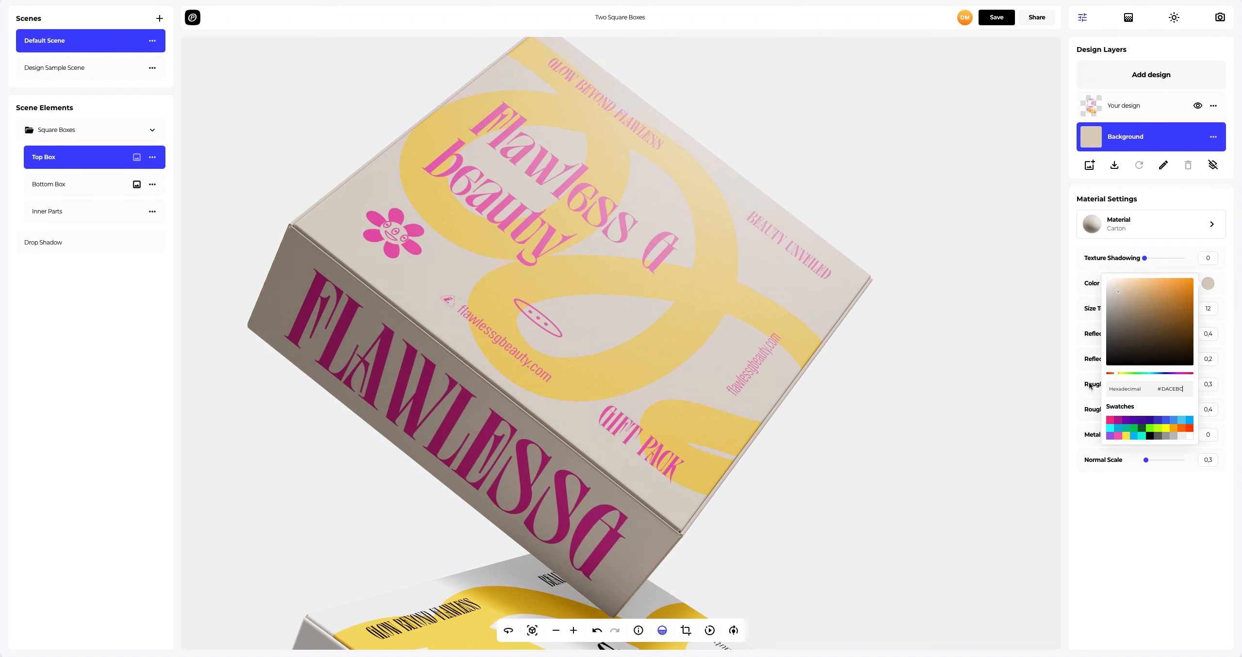
pyautogui.click(1075, 391)
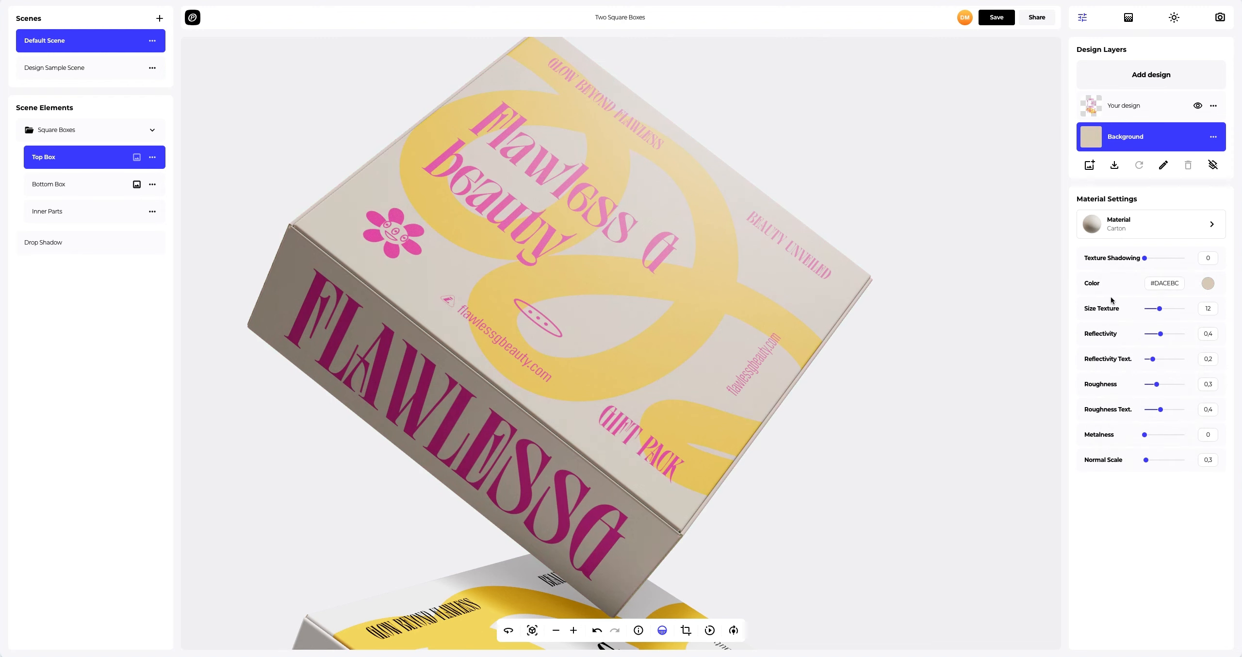
# Step: Set the Top Box background's texture shadowing to 1, texture size to 3,1 and roughness to 0,7
pyautogui.moveTo(1146, 259); pyautogui.dragTo(1196, 256)
pyautogui.moveTo(1157, 313); pyautogui.dragTo(1148, 313)
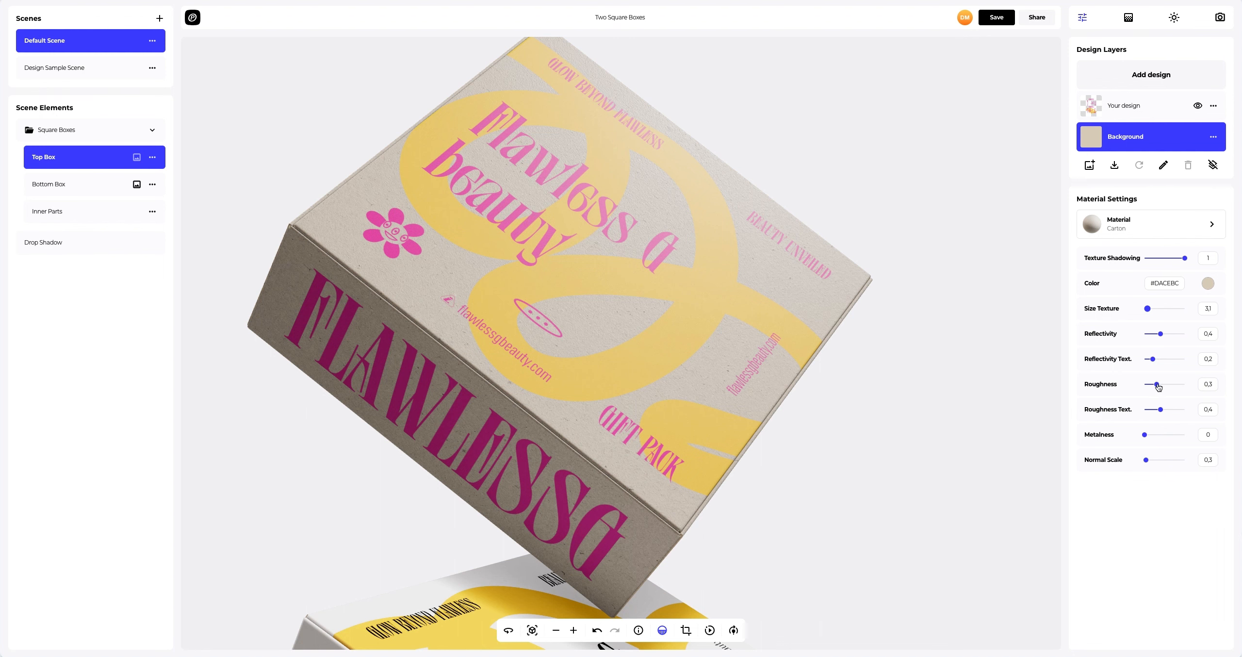
pyautogui.moveTo(1157, 385); pyautogui.dragTo(1174, 385)
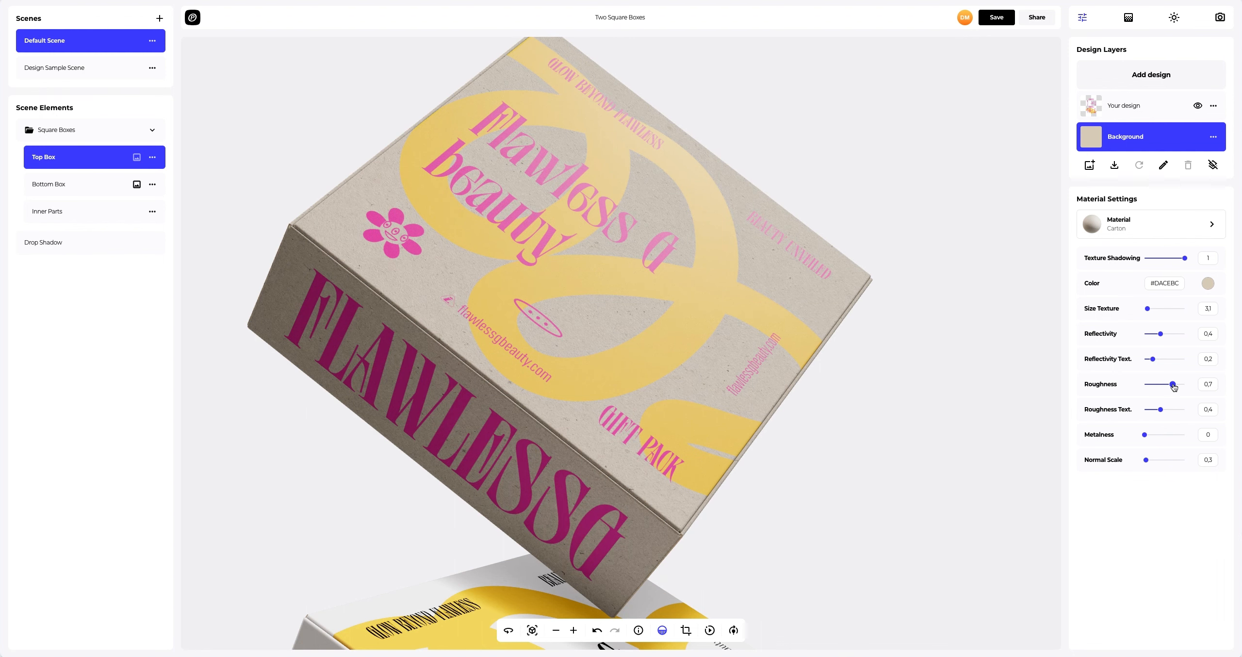
# Step: Copy the Top Box's background material and paste it onto the Bottom Box's Background layer
pyautogui.moveTo(778, 329); pyautogui.dragTo(667, 249)
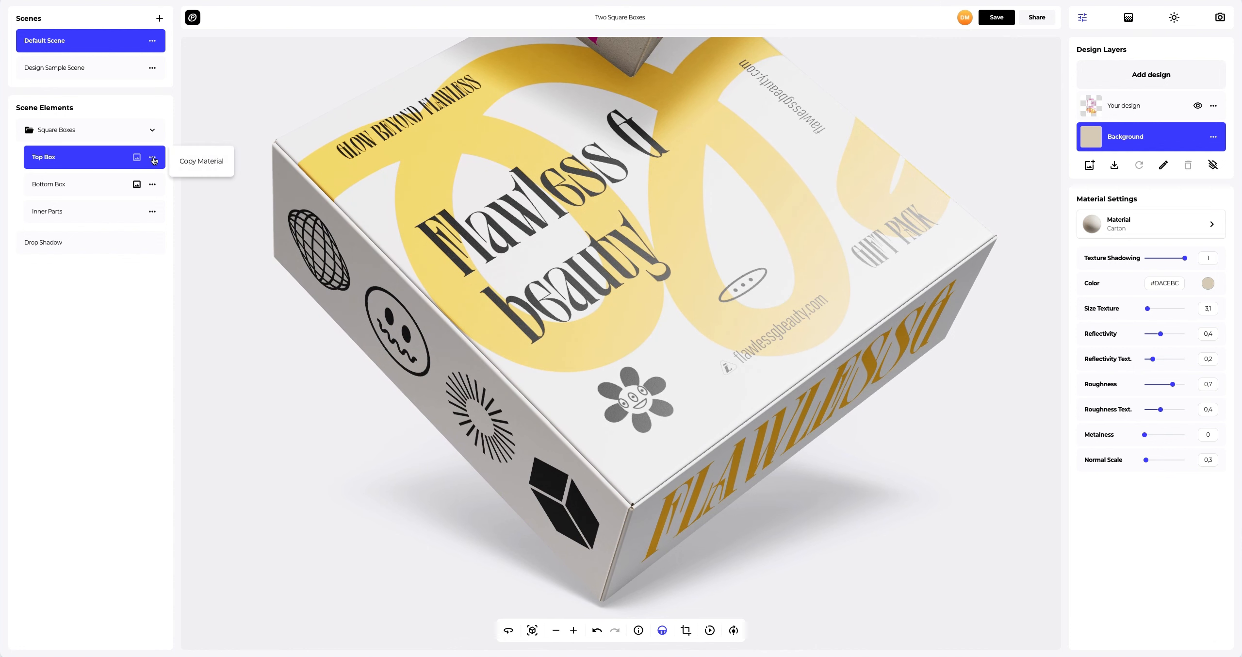
pyautogui.click(75, 185)
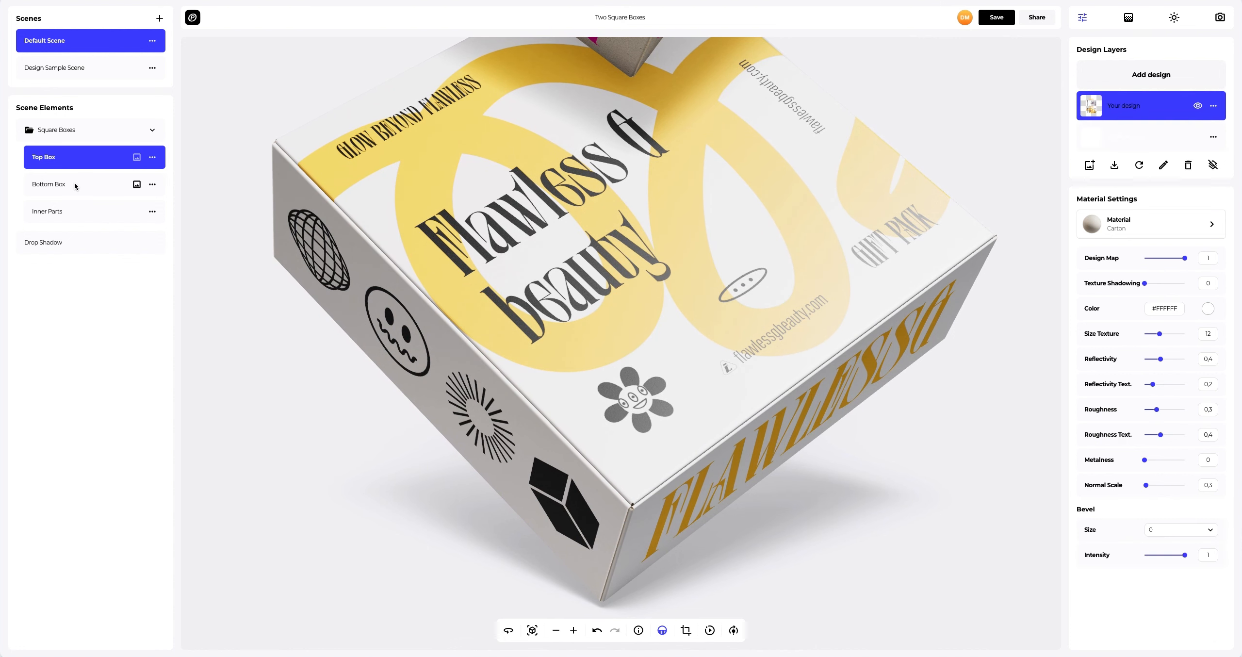
pyautogui.click(1196, 136)
pyautogui.click(1213, 137)
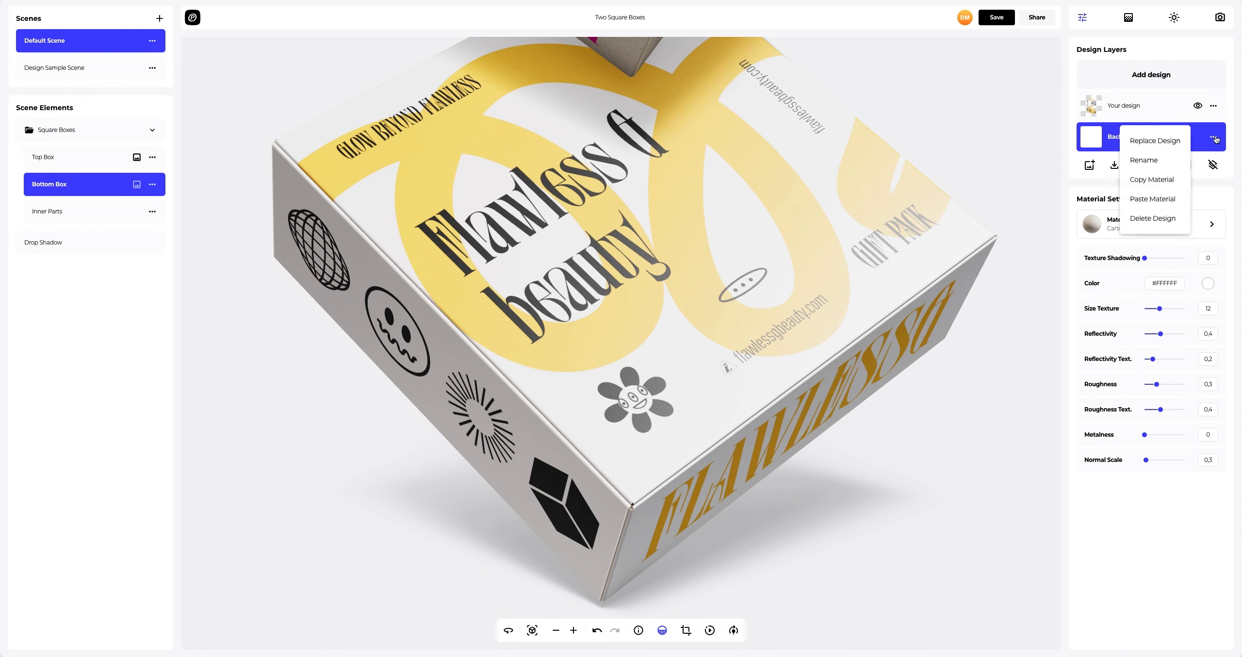
pyautogui.click(1169, 200)
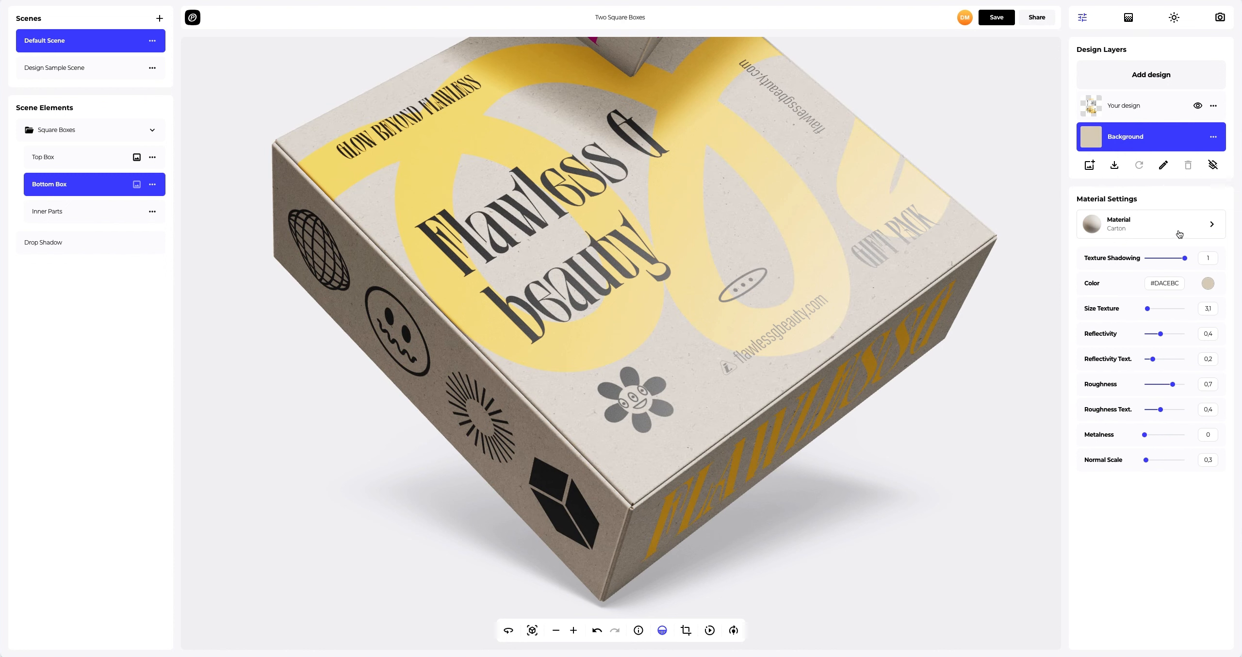
# Step: Change the Bottom Box's background colour to #DC1D9B
pyautogui.click(1206, 284)
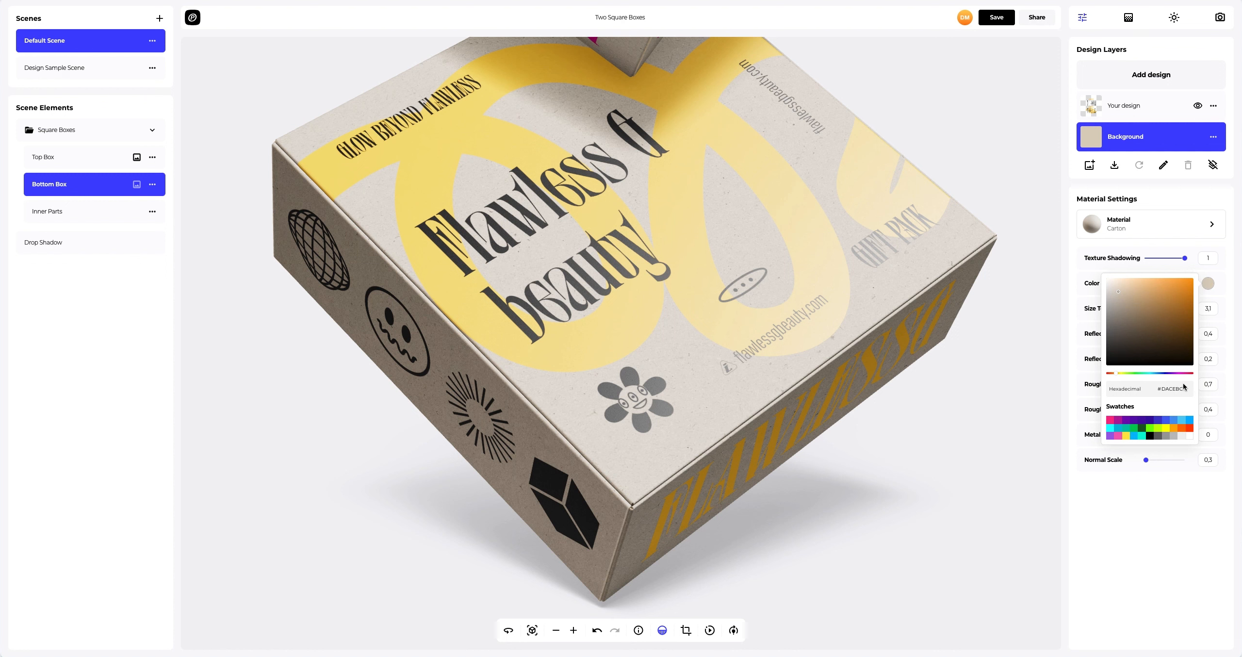
pyautogui.moveTo(1185, 389); pyautogui.dragTo(1154, 387)
pyautogui.write('DC1D9B')
pyautogui.click(1076, 409)
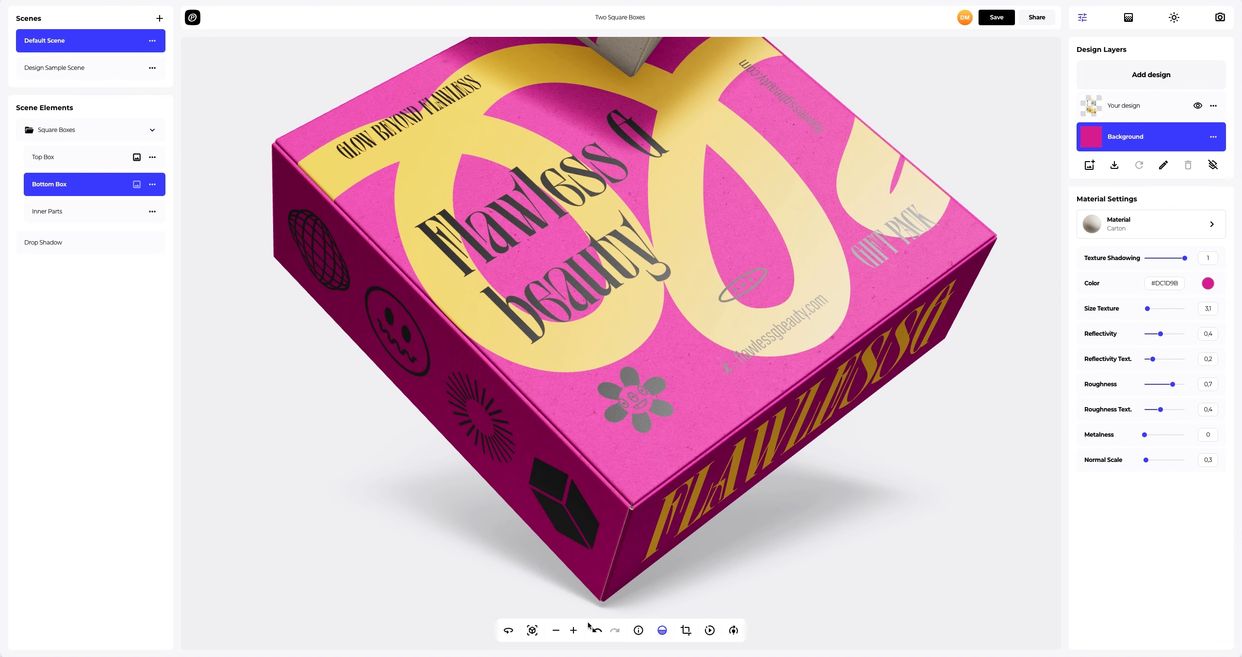
# Step: Set the spot light's horizontal rotation to -58,6 and vertical rotation to 23,8, and inspect the lighting on both boxes
pyautogui.click(532, 630)
pyautogui.moveTo(835, 377); pyautogui.dragTo(248, 367)
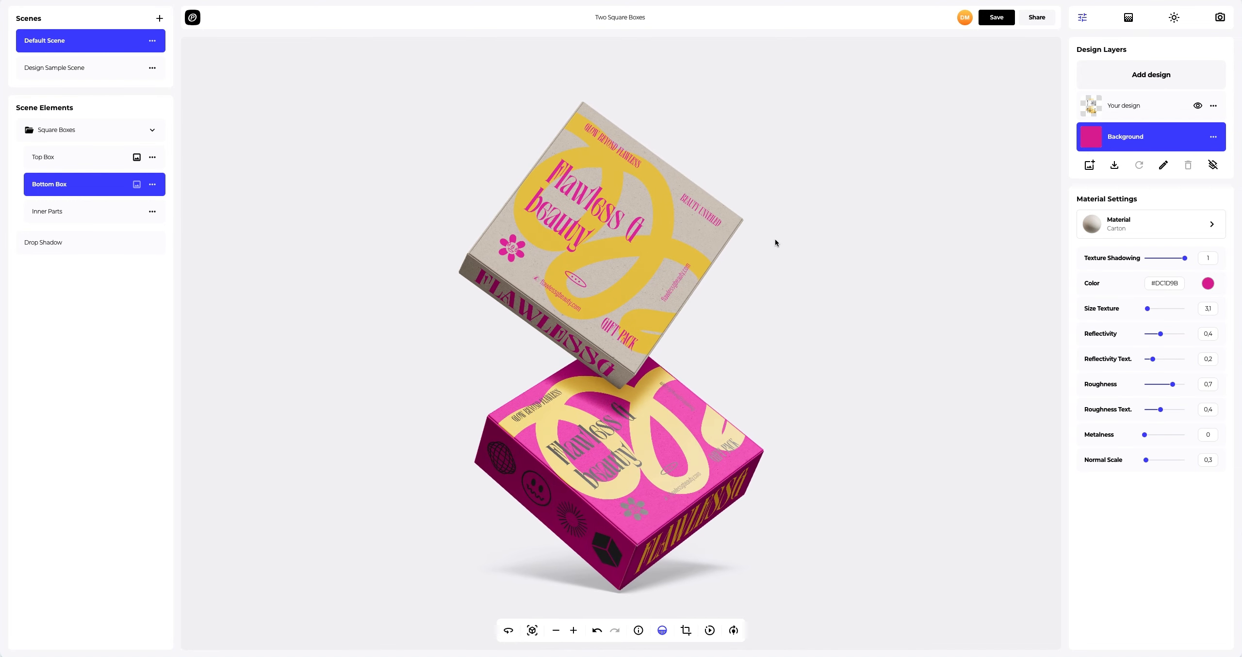
pyautogui.click(531, 633)
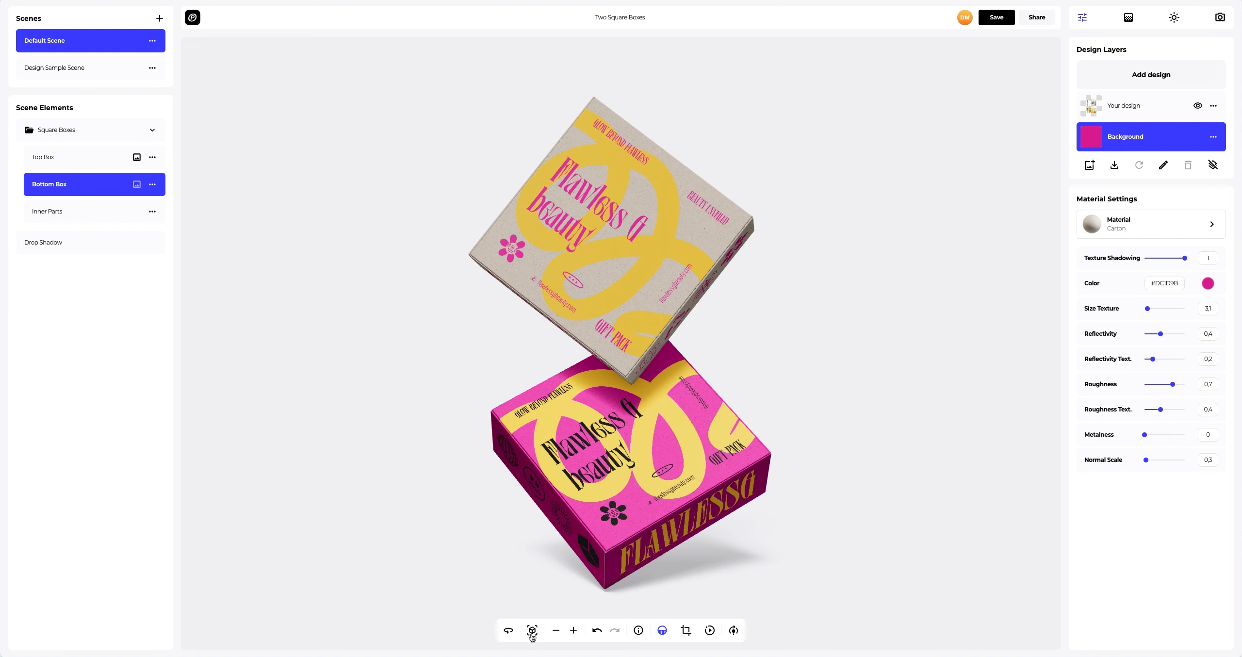
pyautogui.click(1172, 18)
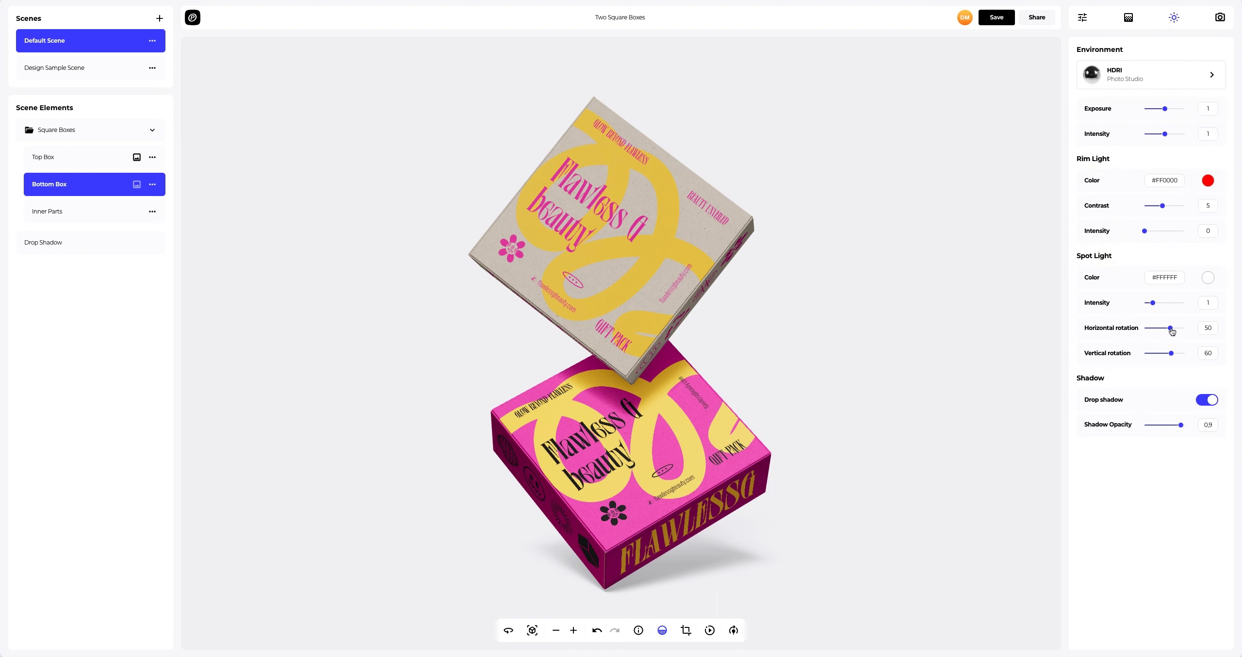
pyautogui.moveTo(1171, 331); pyautogui.dragTo(1159, 331)
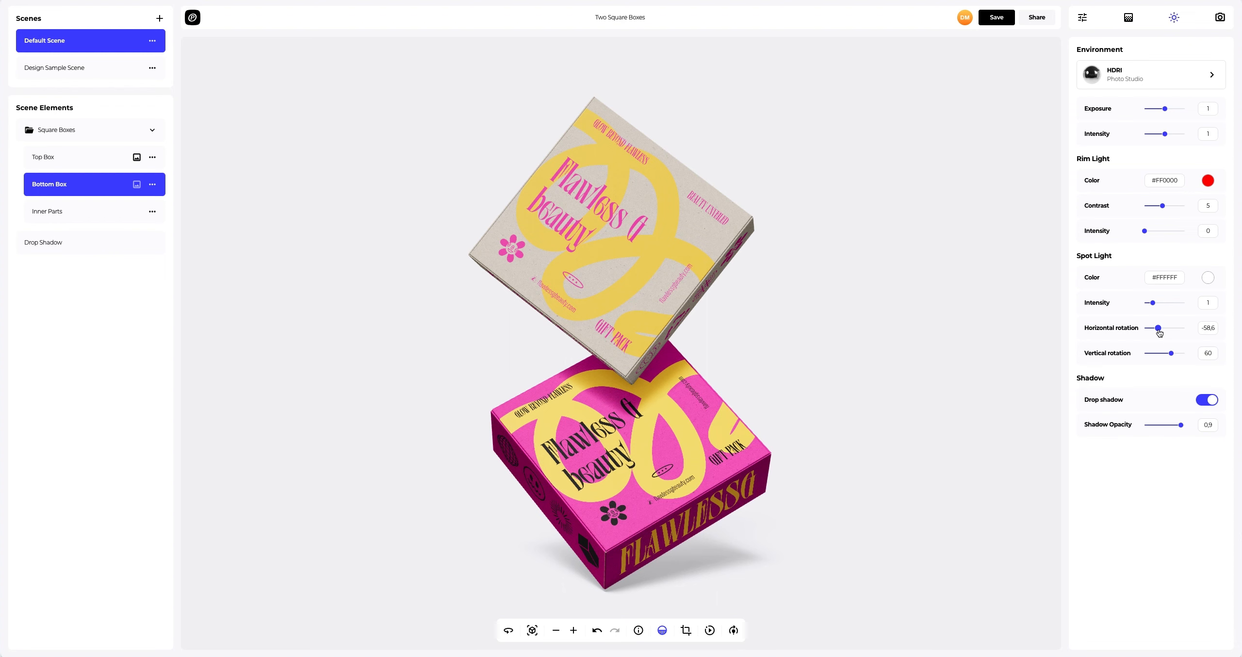
pyautogui.moveTo(1171, 352); pyautogui.dragTo(1168, 355)
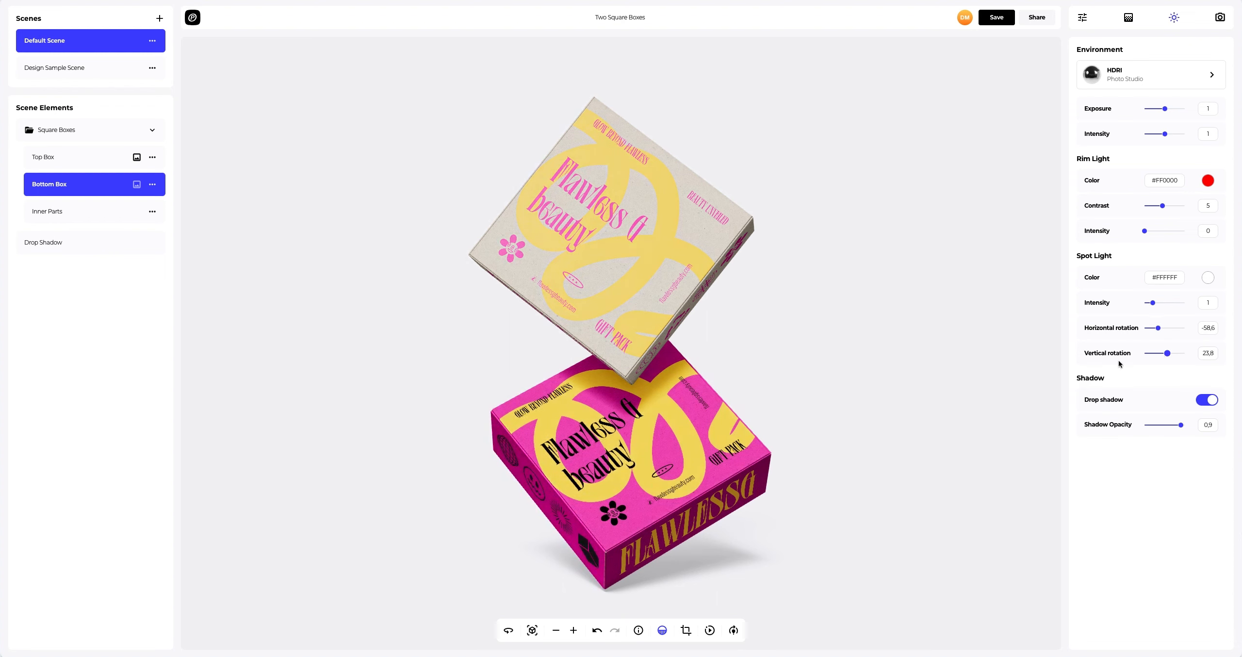
pyautogui.moveTo(859, 338); pyautogui.dragTo(252, 333)
pyautogui.moveTo(638, 349); pyautogui.dragTo(557, 344)
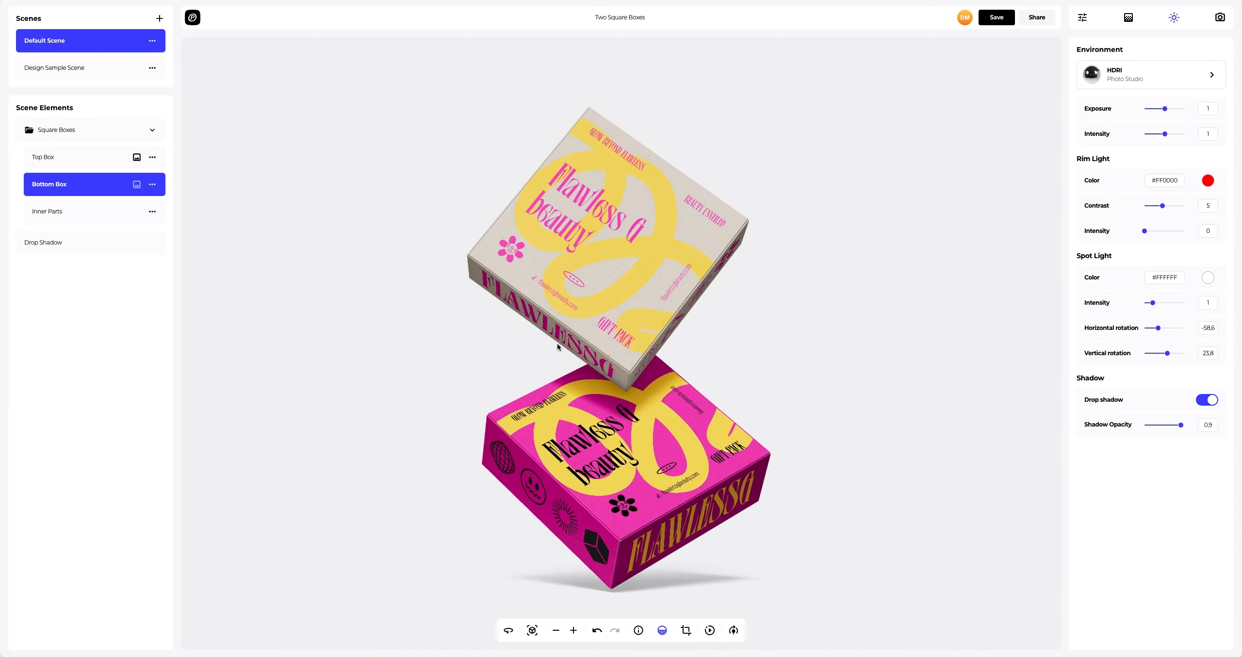
pyautogui.click(532, 630)
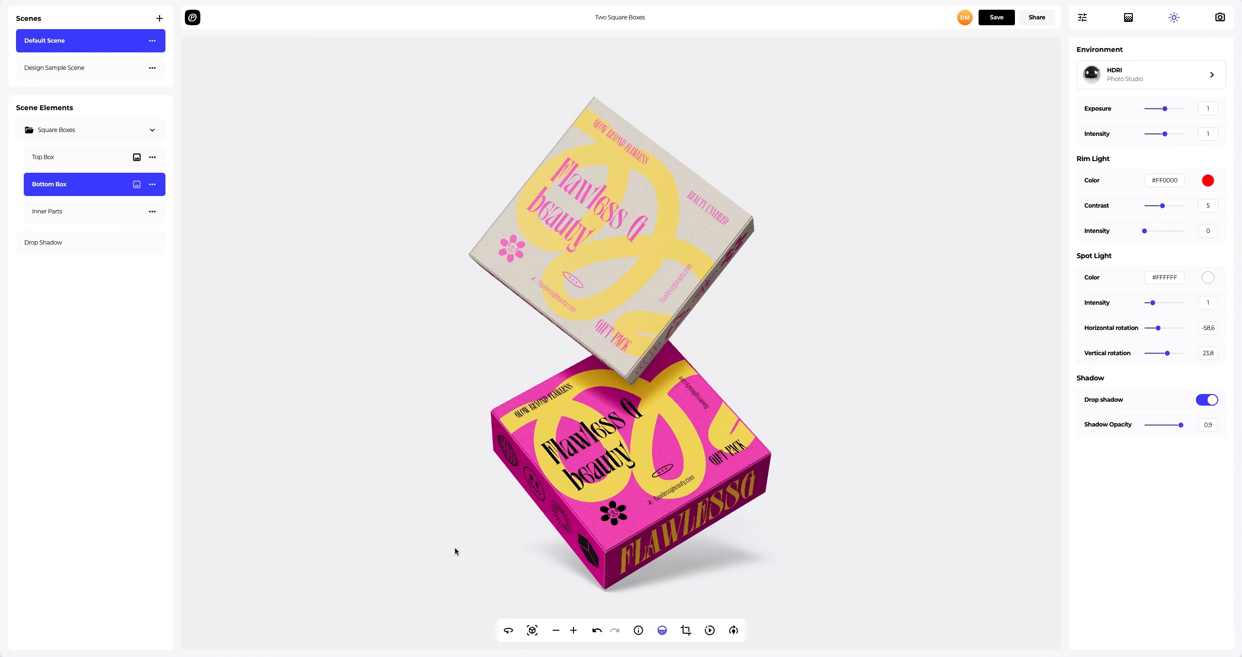
# Step: Apply the Gold Scales Foil material from the Metal category to the Top Box's "Your design" layer
pyautogui.click(59, 157)
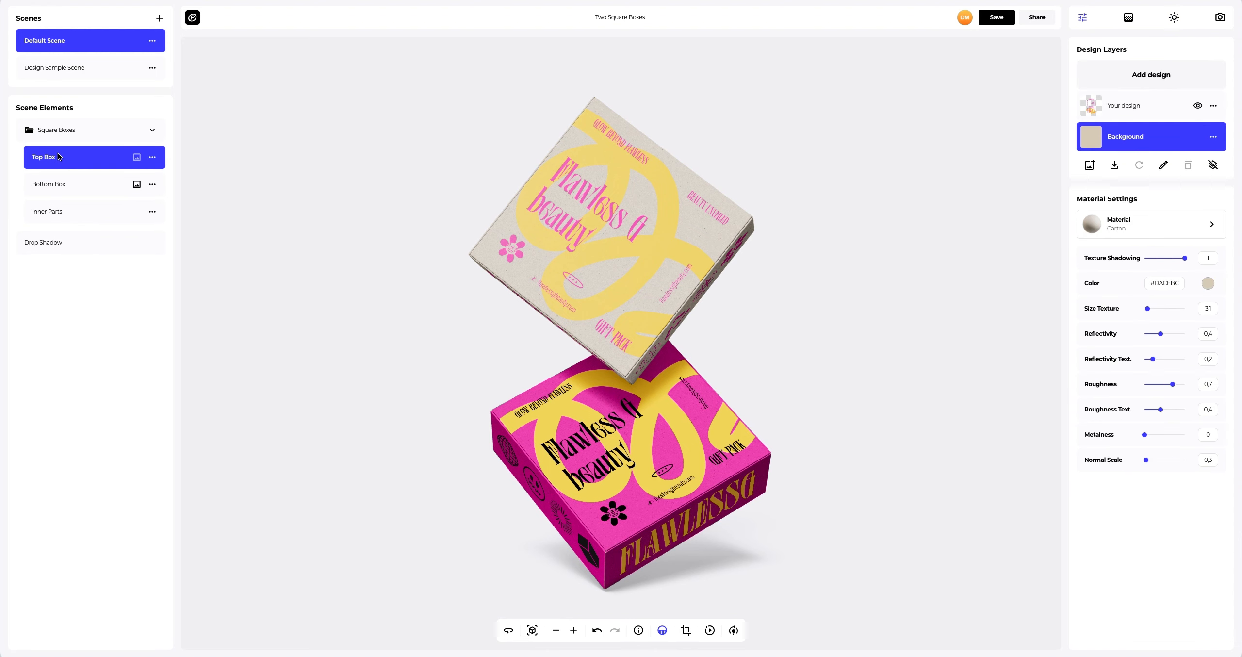
pyautogui.moveTo(548, 294); pyautogui.dragTo(625, 284)
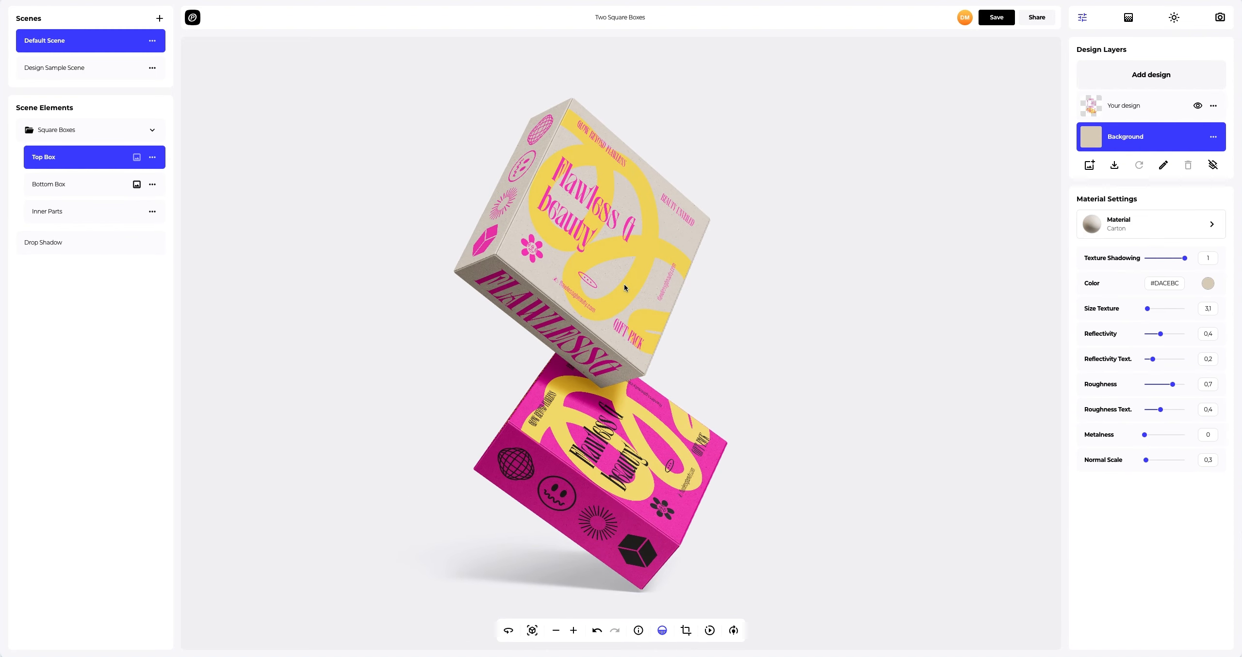
pyautogui.scroll(2, 622, 282)
pyautogui.scroll(5, 621, 286)
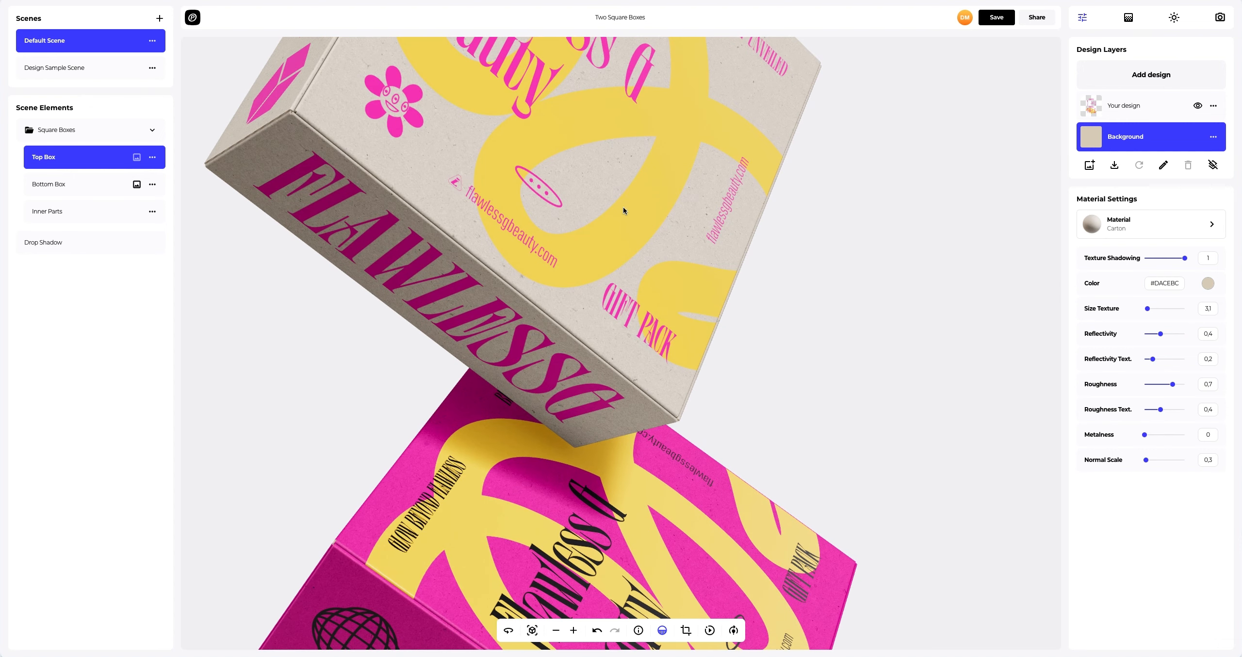
pyautogui.moveTo(671, 358); pyautogui.dragTo(697, 381, button='right')
pyautogui.moveTo(672, 306); pyautogui.dragTo(660, 292)
pyautogui.moveTo(678, 272); pyautogui.dragTo(656, 294, button='right')
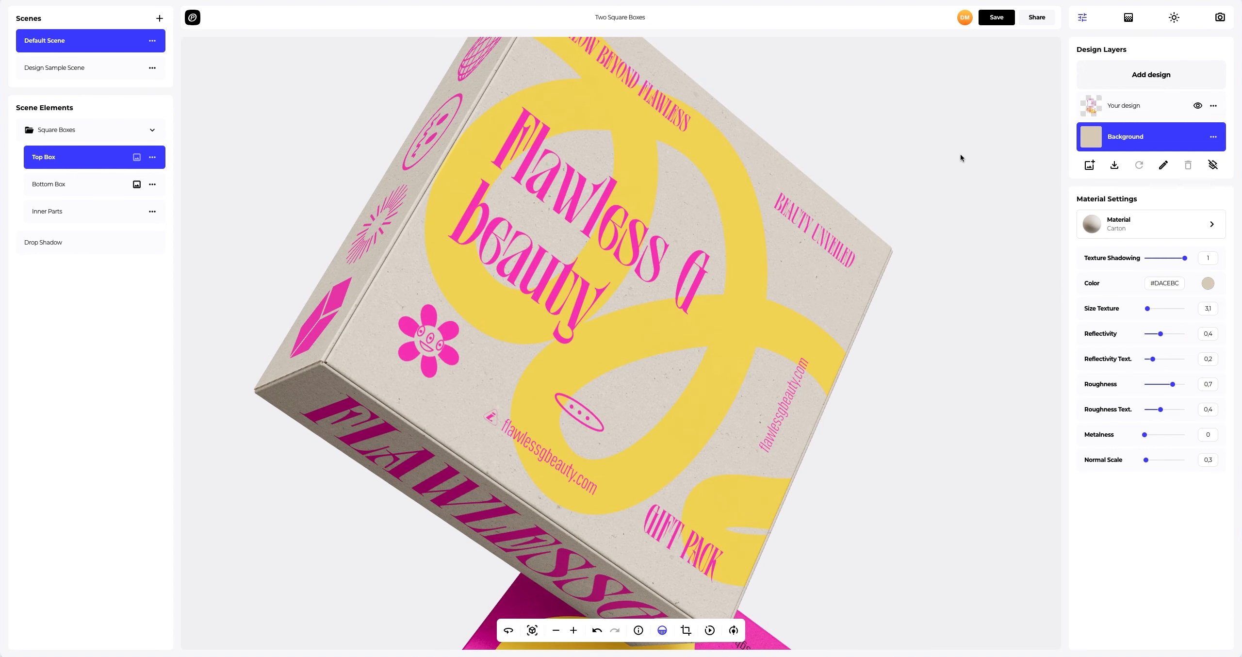
pyautogui.click(1112, 111)
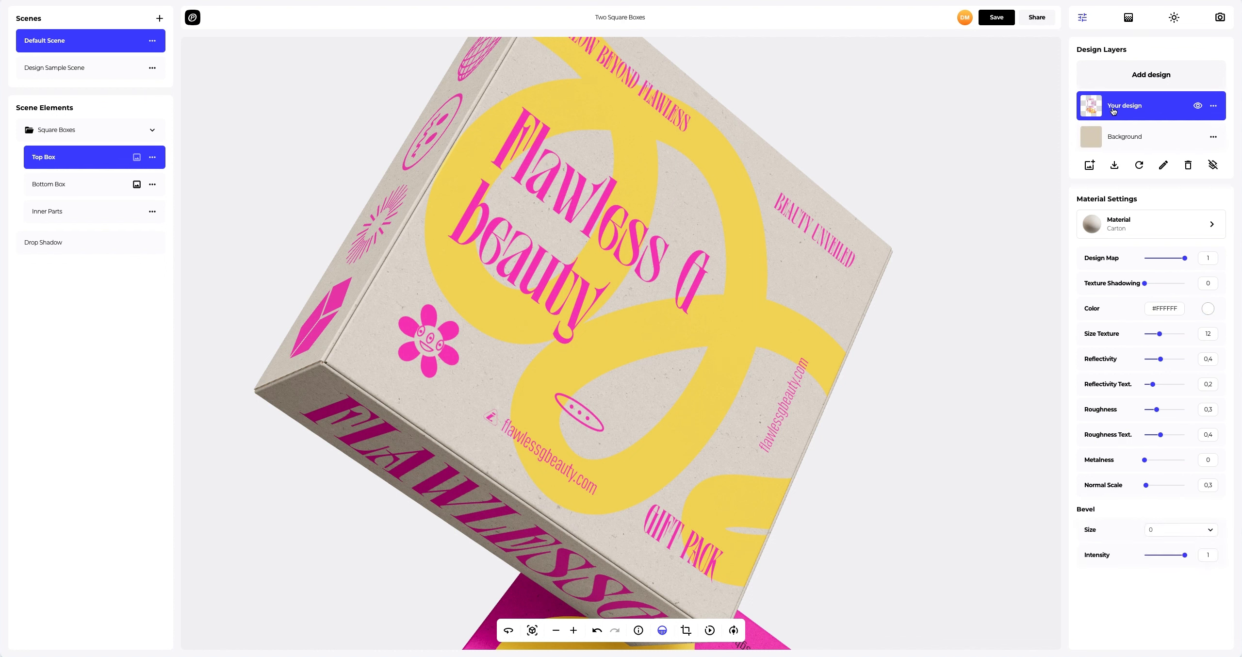
pyautogui.click(1129, 217)
pyautogui.click(957, 105)
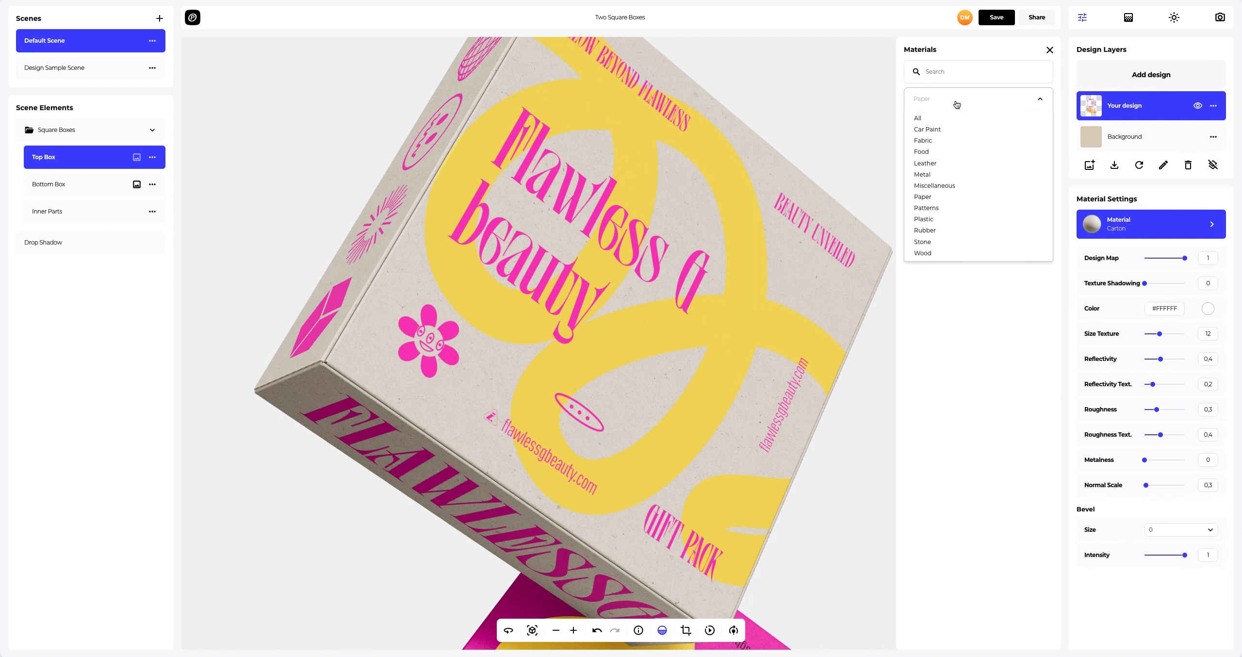
pyautogui.click(939, 174)
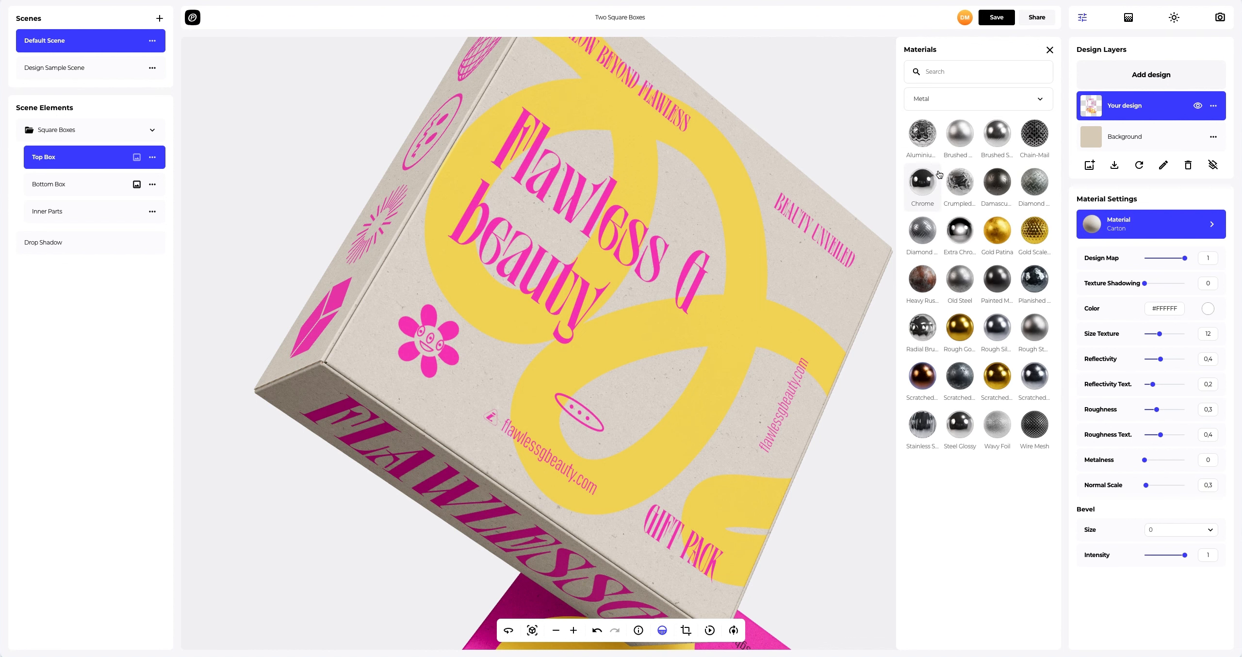
pyautogui.click(1037, 230)
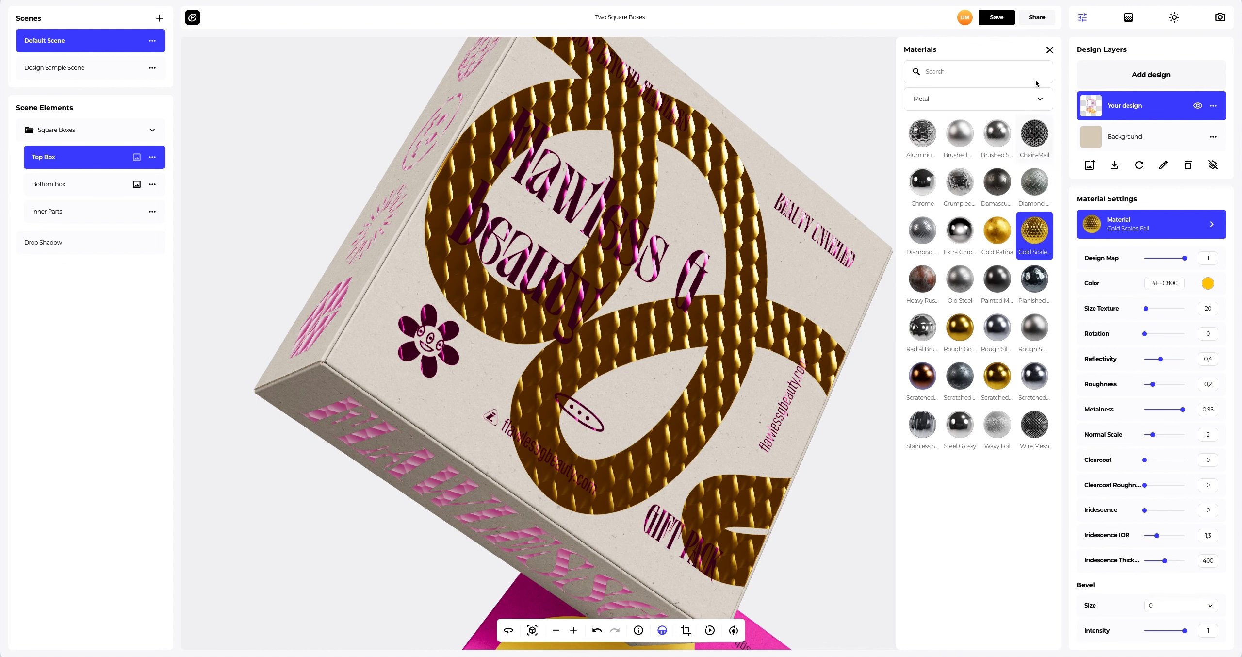
pyautogui.click(1049, 50)
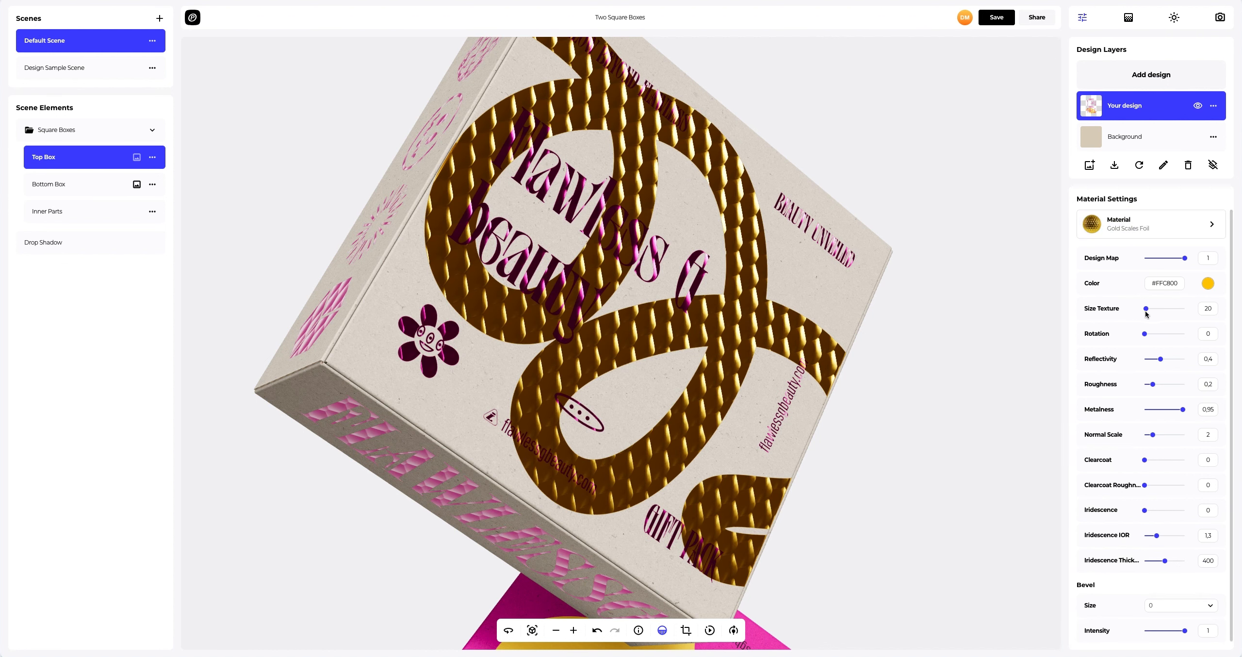
# Step: Set the texture size of the Top Box design's Gold Scales Foil to about 188
pyautogui.moveTo(1145, 308); pyautogui.dragTo(1153, 309)
pyautogui.click(1187, 309)
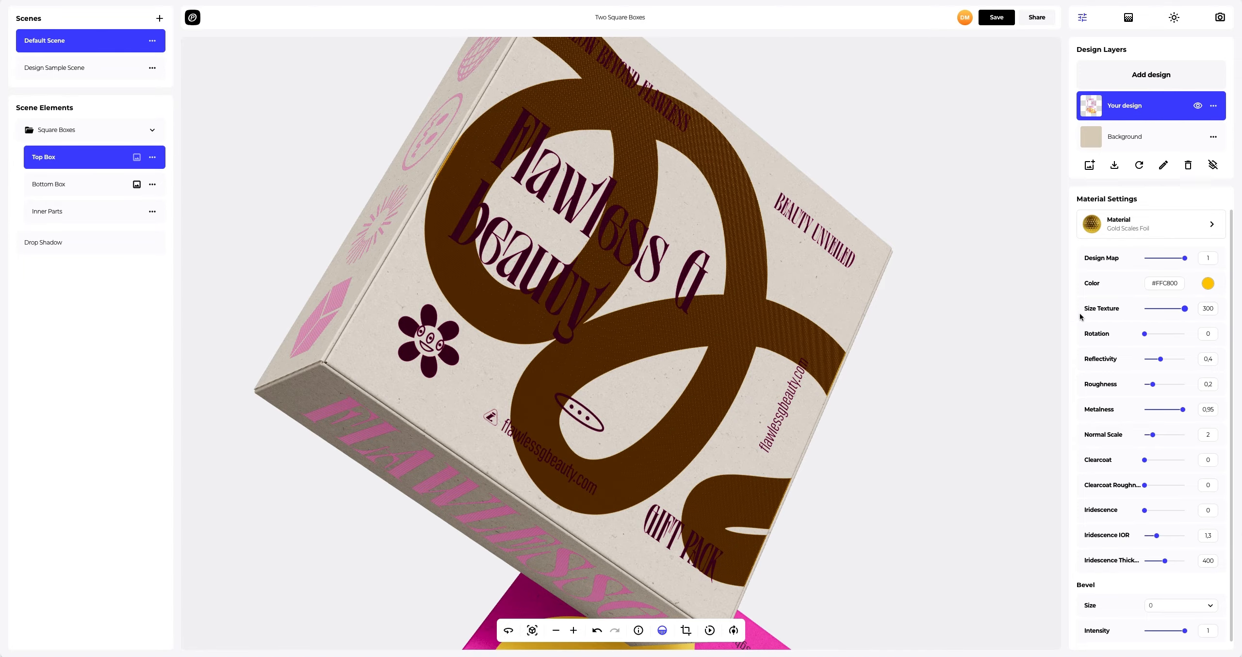
pyautogui.moveTo(791, 305)
pyautogui.mouseDown()
pyautogui.moveTo(702, 300)
pyautogui.moveTo(731, 299)
pyautogui.mouseUp()
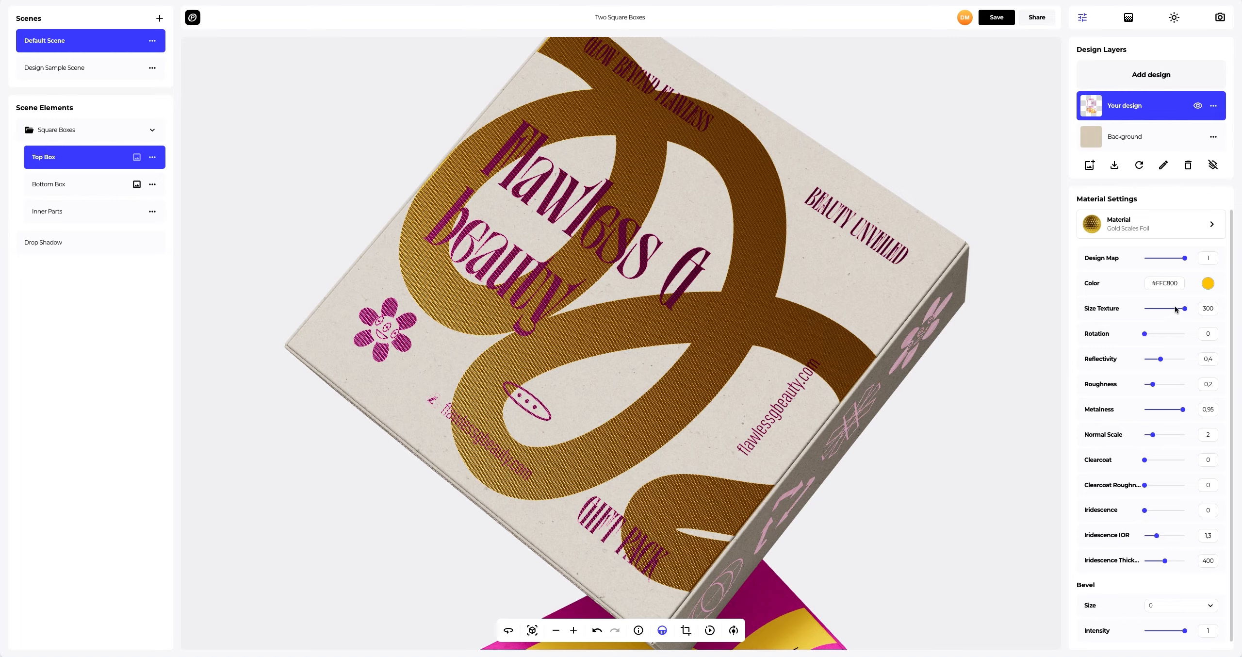
pyautogui.moveTo(1184, 310)
pyautogui.mouseDown()
pyautogui.moveTo(1160, 314)
pyautogui.moveTo(1171, 314)
pyautogui.mouseUp()
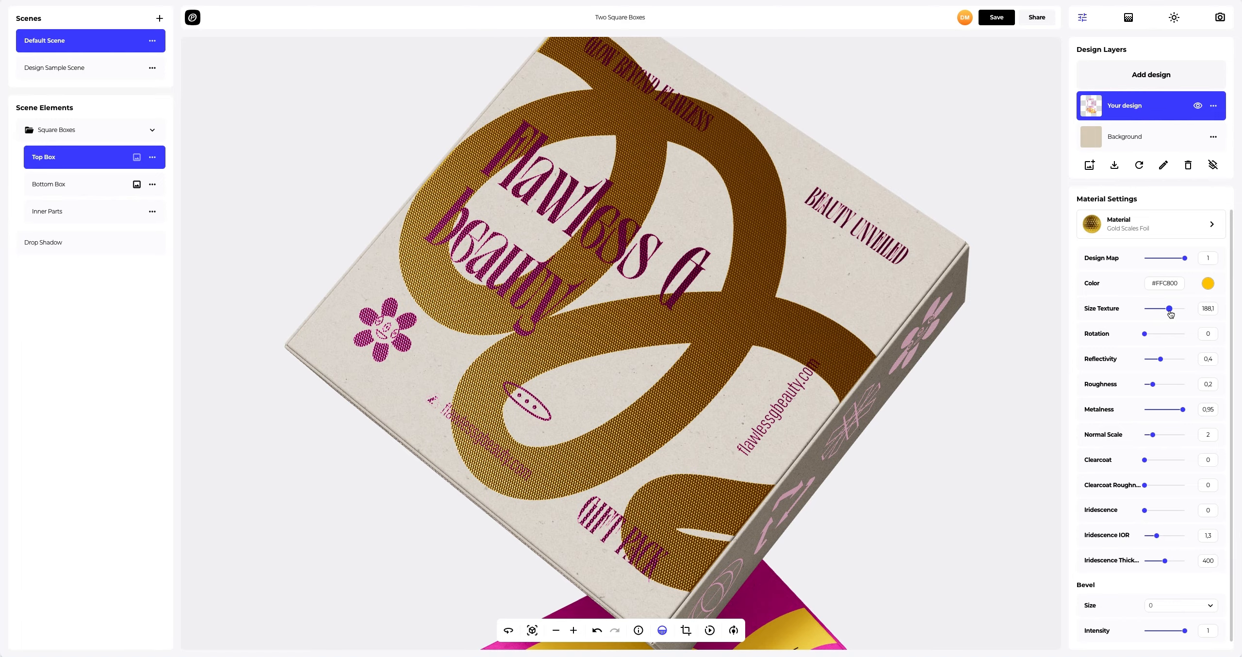
# Step: Set the Top Box design's roughness to 0,35 and give it a bevel of size 1 with intensity 0,2
pyautogui.moveTo(1153, 385); pyautogui.dragTo(1159, 385)
pyautogui.moveTo(694, 351); pyautogui.dragTo(612, 344)
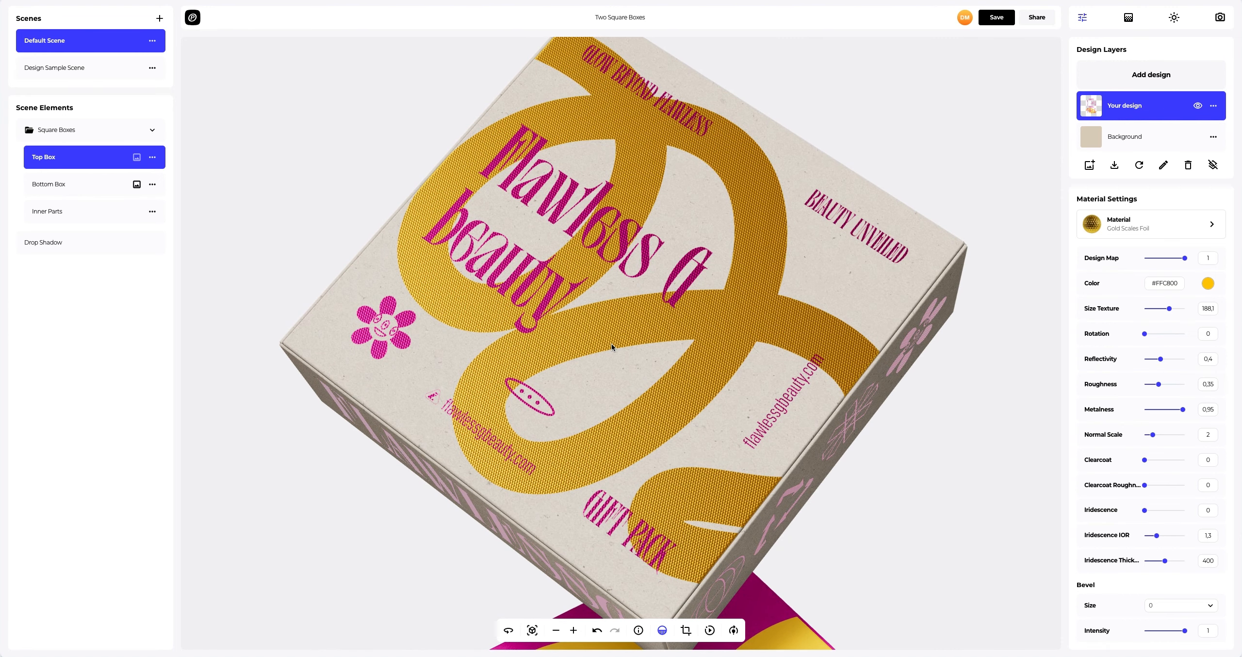
pyautogui.click(1198, 605)
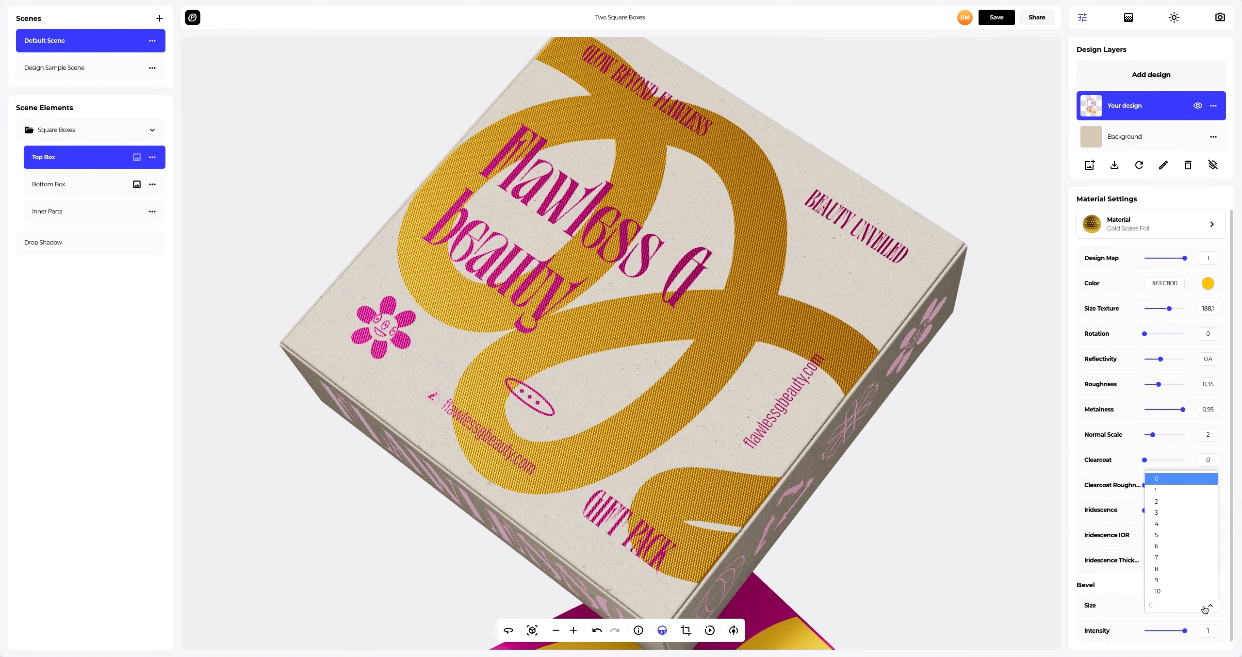
pyautogui.click(1166, 491)
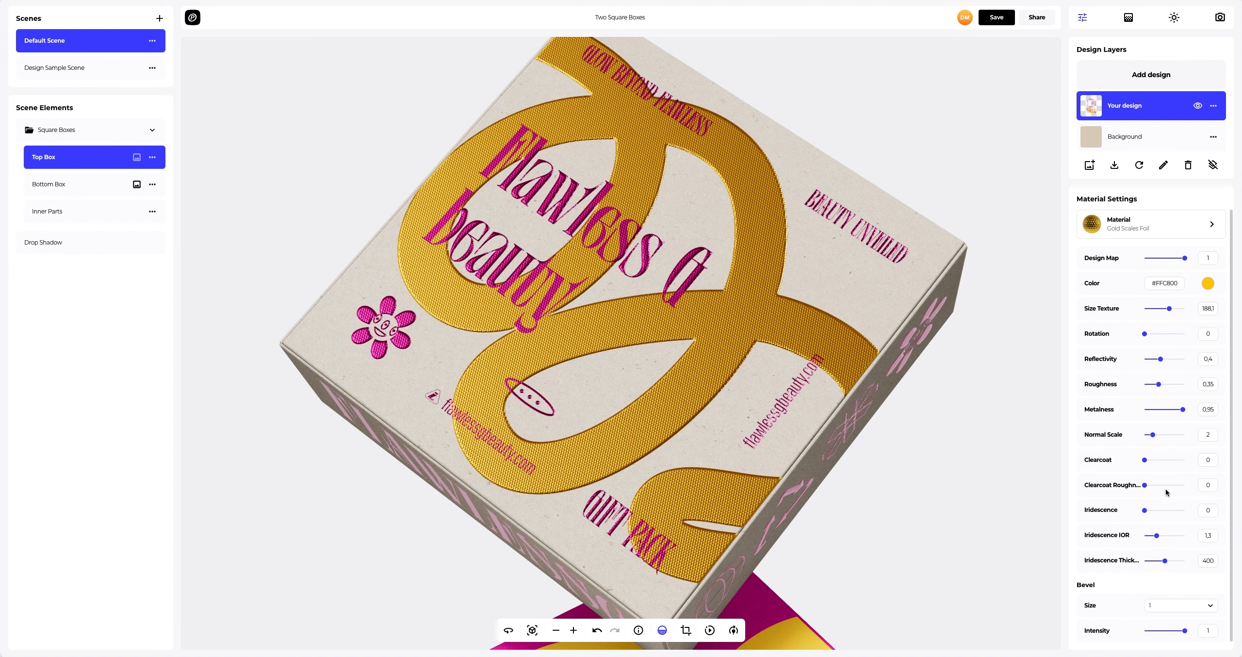
pyautogui.moveTo(1185, 633); pyautogui.dragTo(1171, 633)
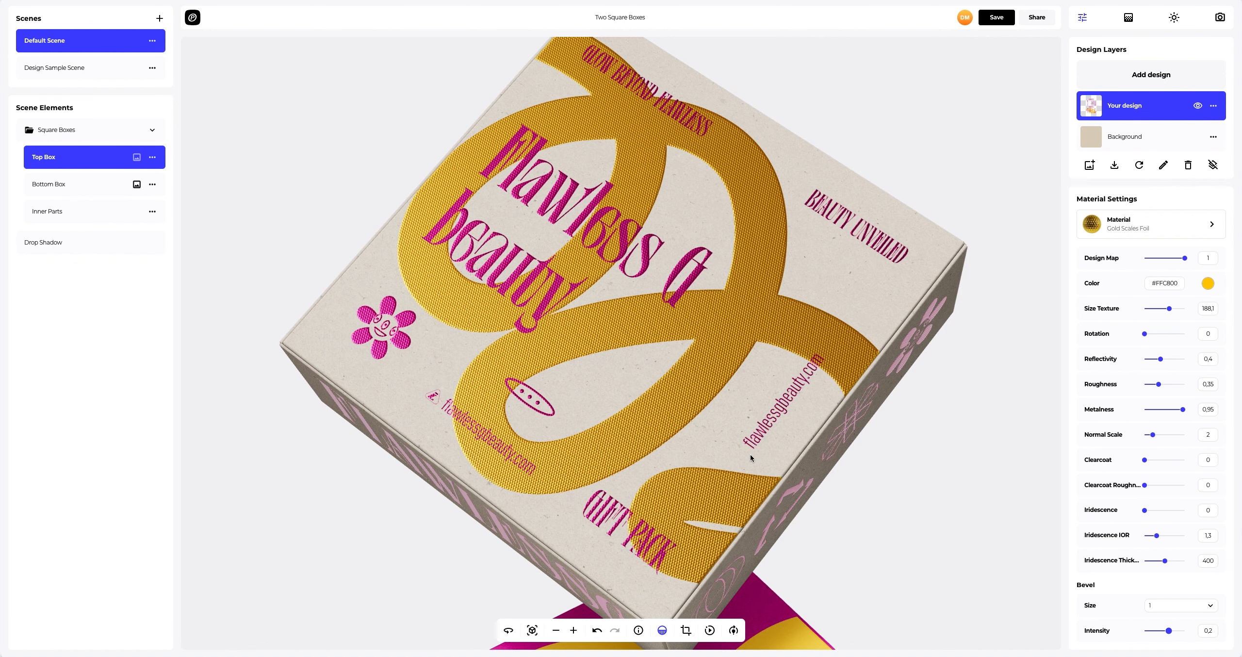
# Step: Apply the Glossy Plastic material from the Plastic category to the Bottom Box's "Your design" layer
pyautogui.moveTo(750, 454); pyautogui.dragTo(704, 324)
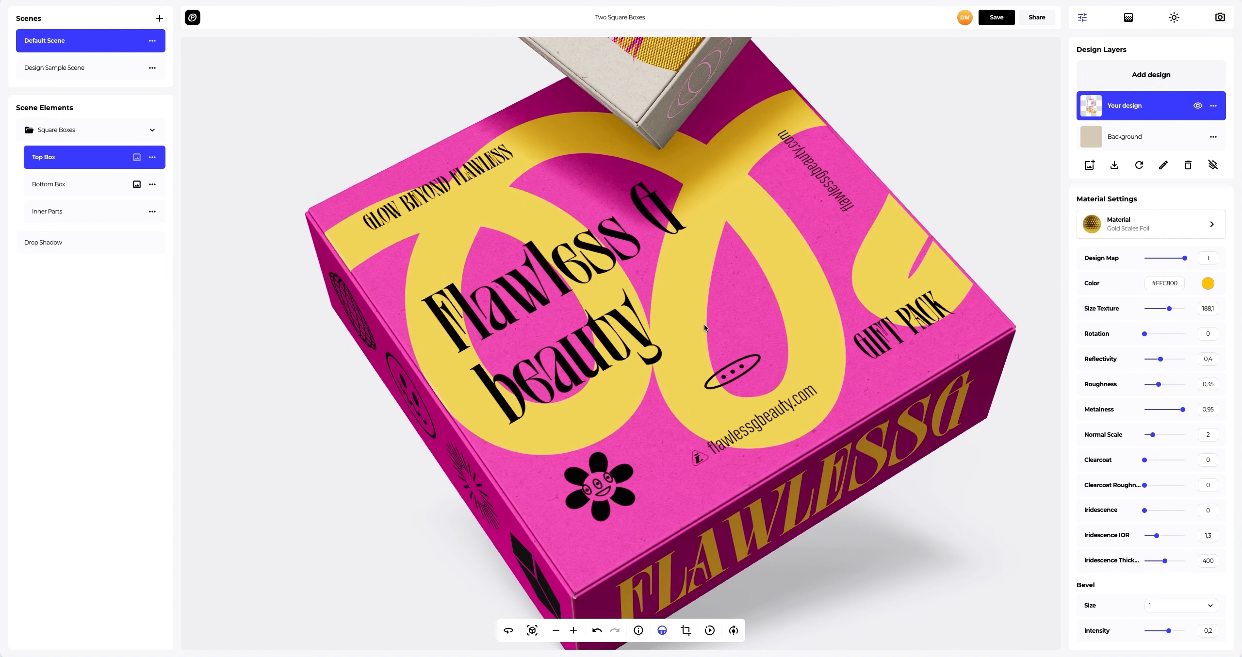
pyautogui.click(57, 187)
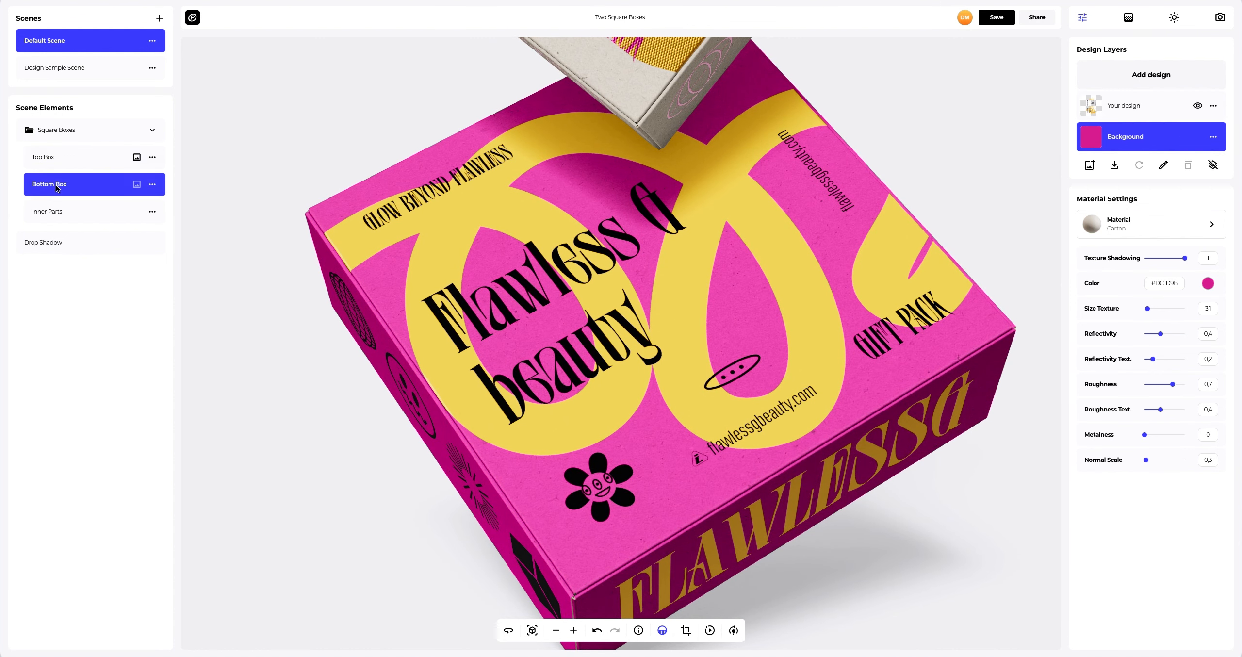
pyautogui.click(1141, 107)
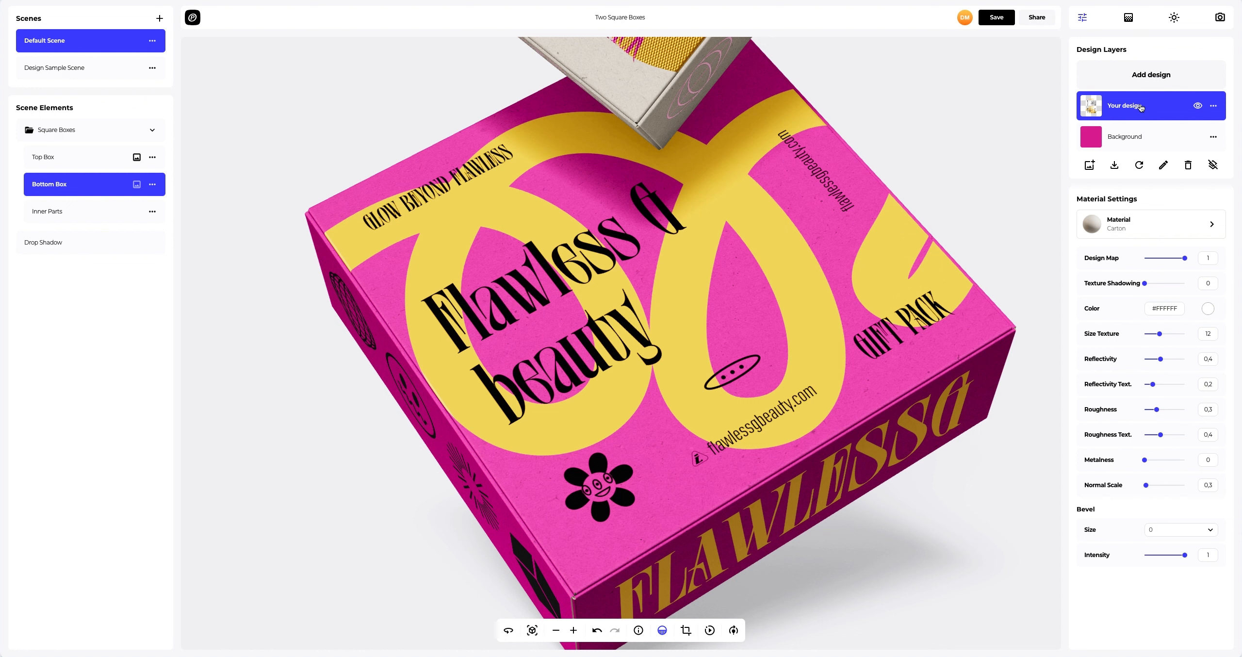
pyautogui.click(1148, 221)
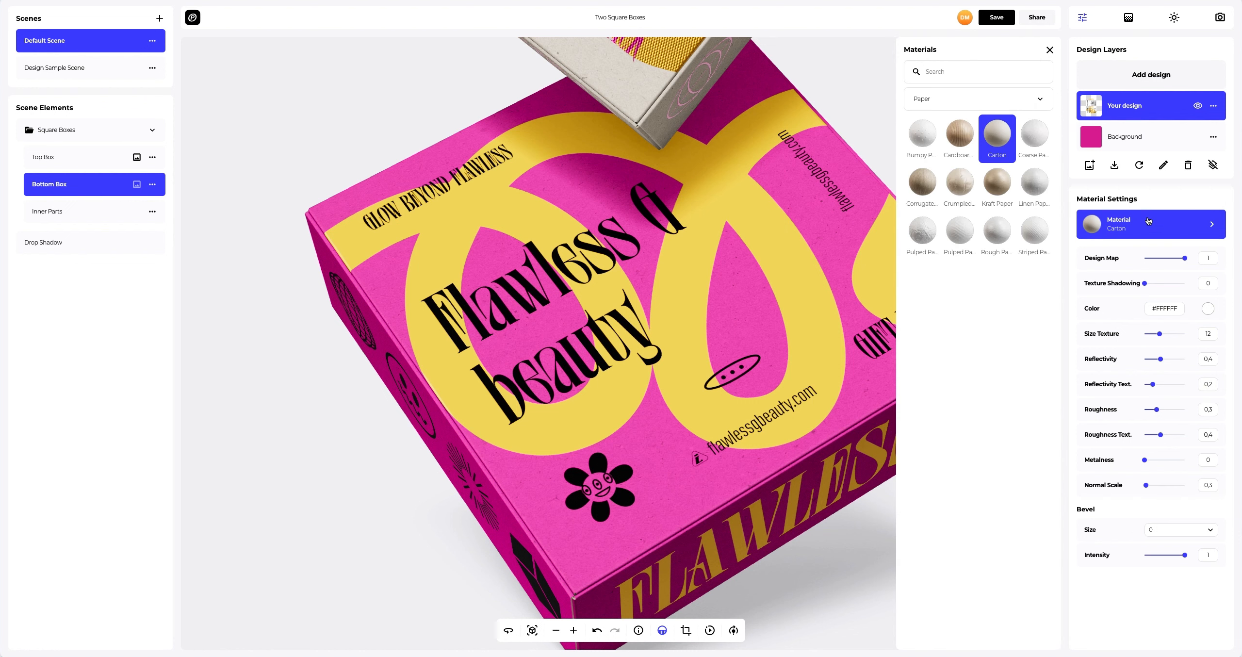
pyautogui.click(958, 105)
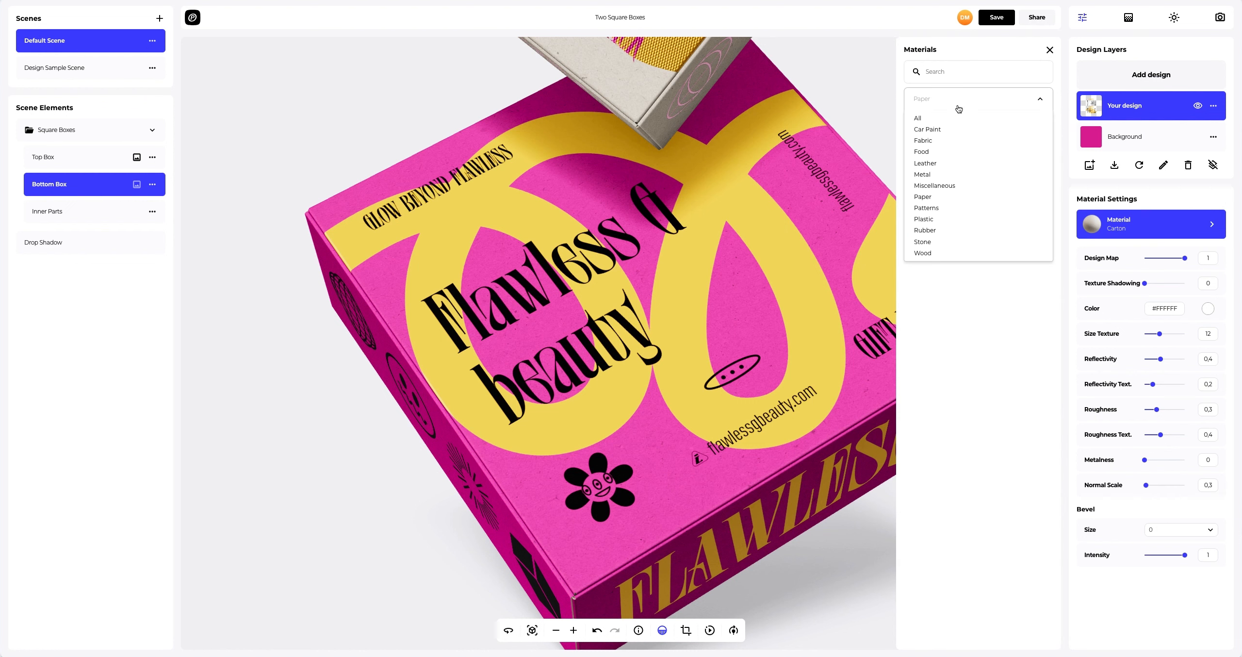
pyautogui.click(927, 219)
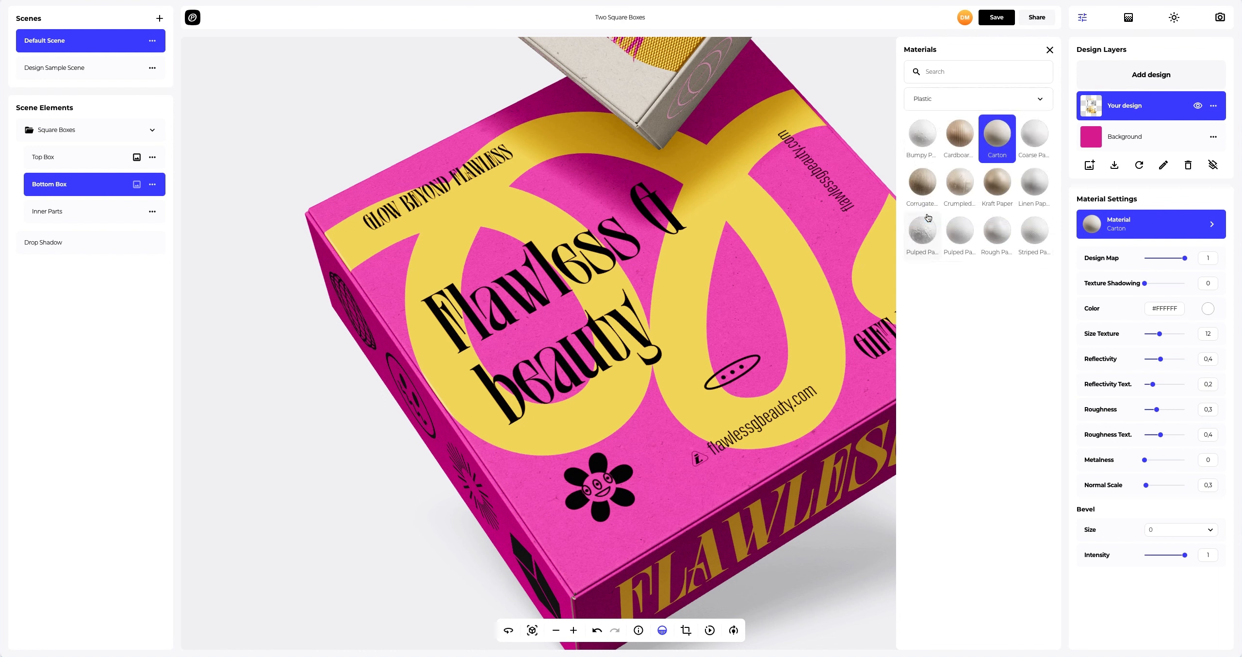
pyautogui.click(955, 144)
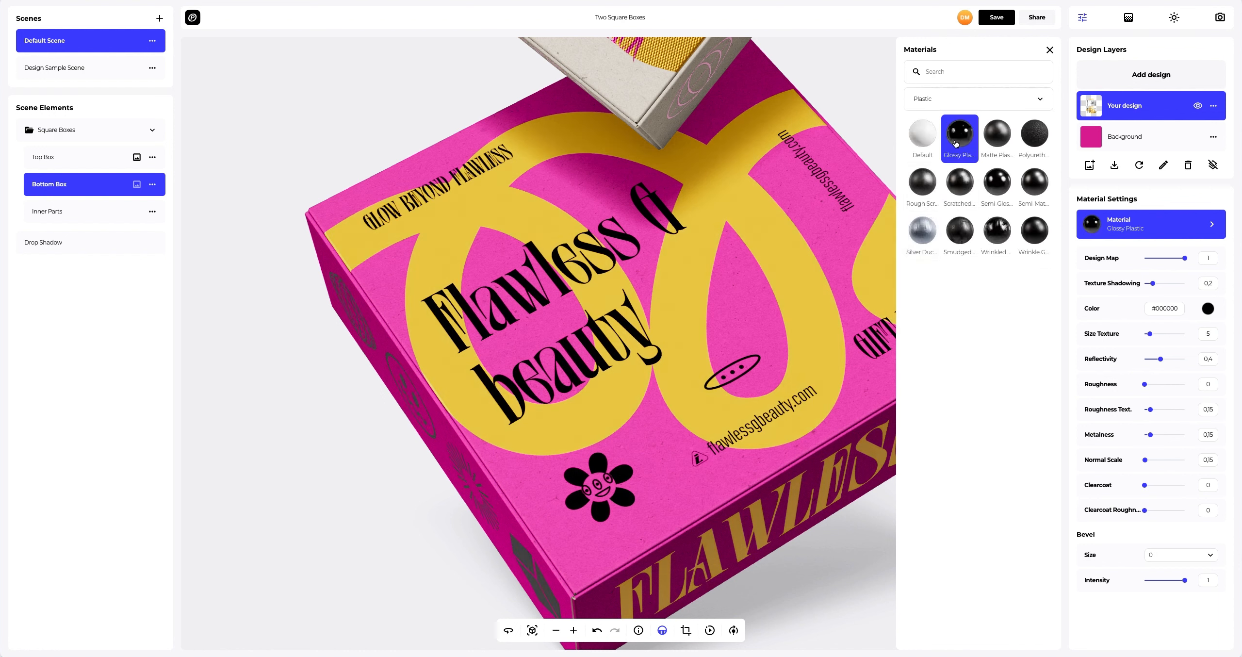
pyautogui.click(1049, 50)
# Step: Set the Bottom Box design's reflectivity to 0,5 and metalness to 0,45, and inspect the finish from different angles
pyautogui.moveTo(689, 244); pyautogui.dragTo(742, 265)
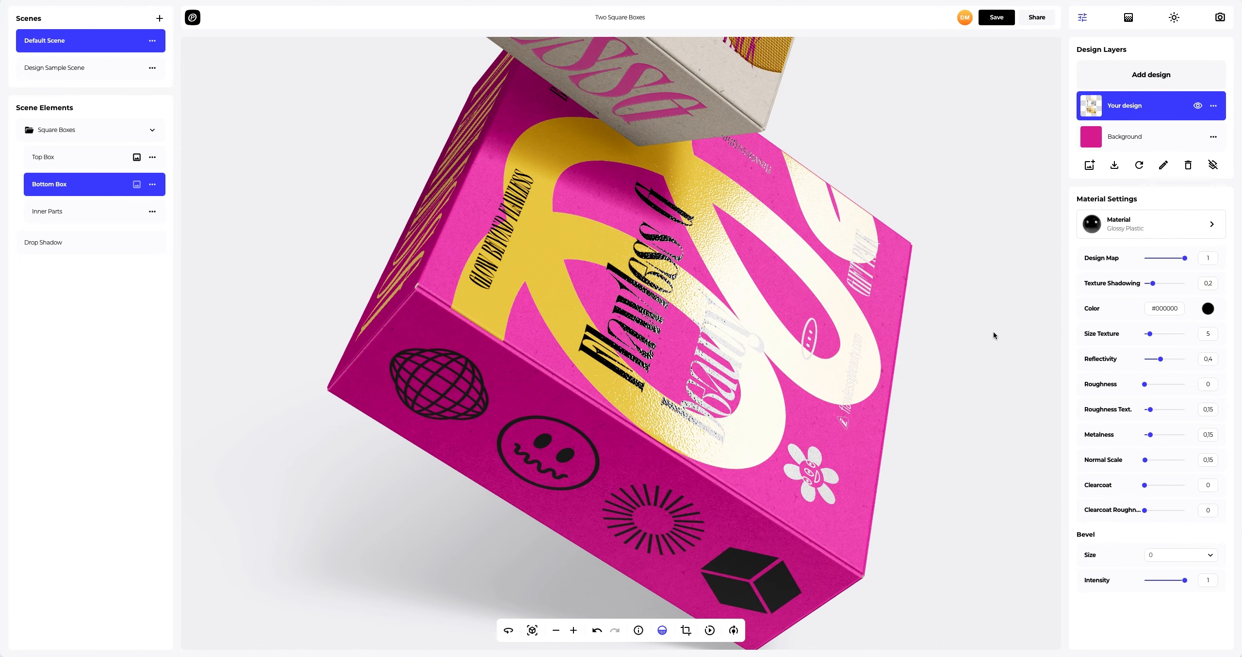
pyautogui.moveTo(1160, 359); pyautogui.dragTo(1165, 361)
pyautogui.moveTo(1150, 435); pyautogui.dragTo(1162, 436)
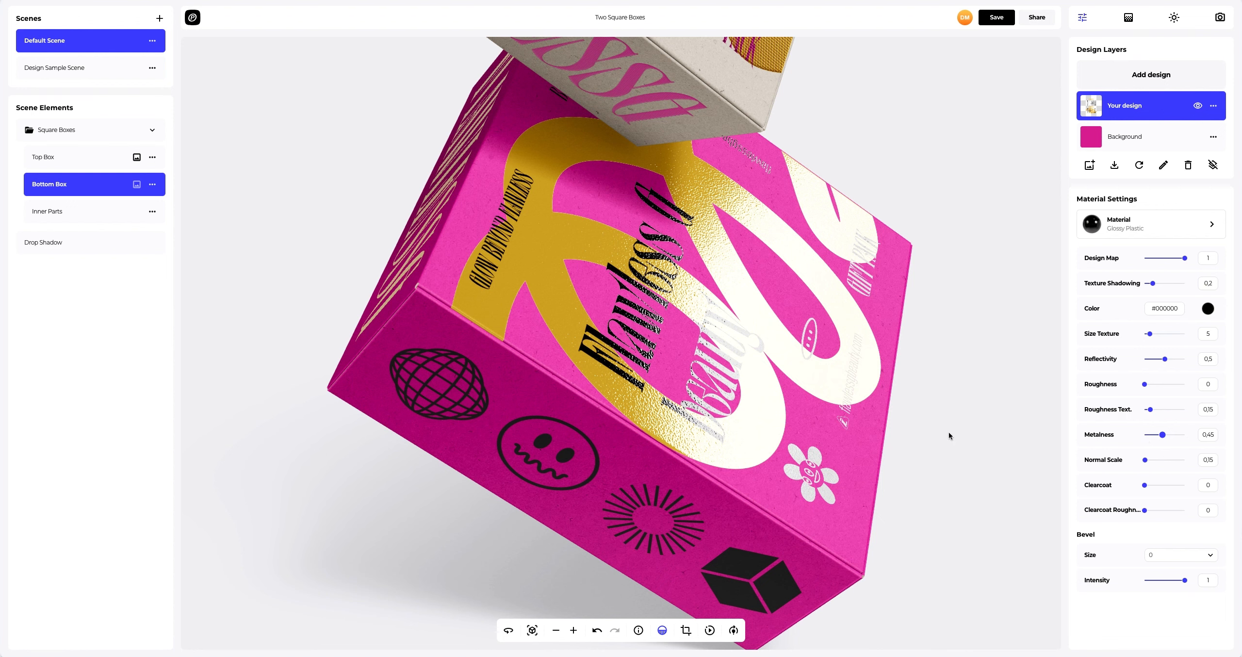
pyautogui.moveTo(844, 427); pyautogui.dragTo(622, 573)
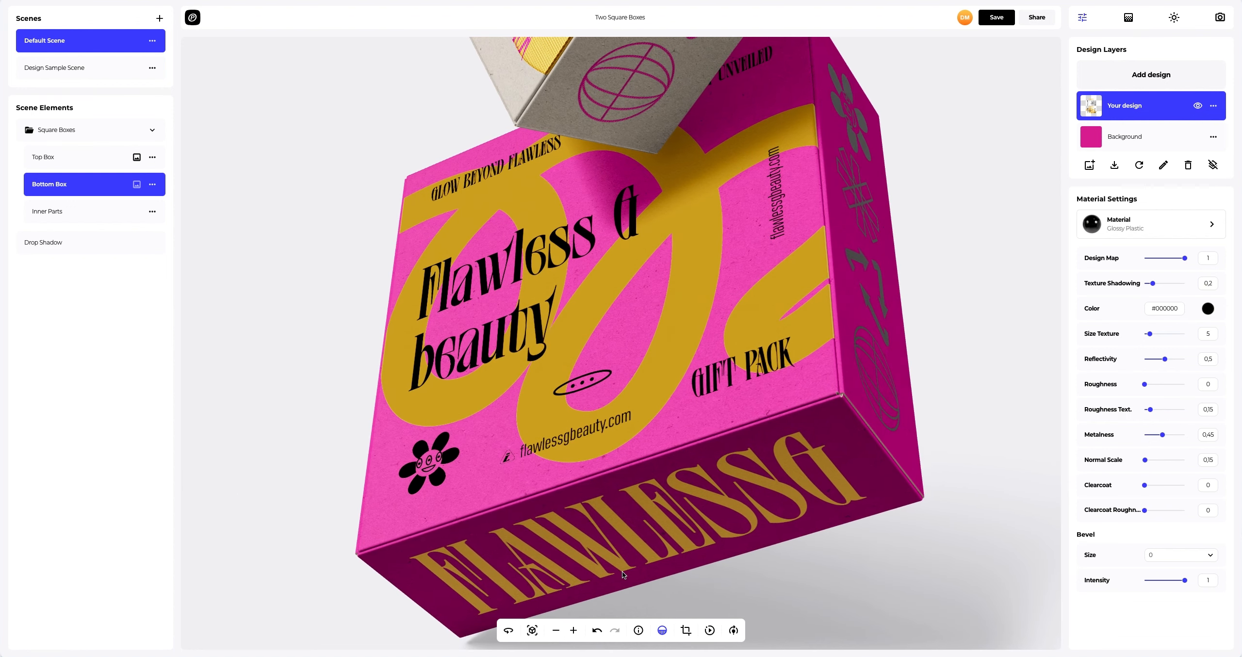
# Step: Restore the default camera view, try out the rotation slider, and preview the animation of the boxes
pyautogui.click(532, 630)
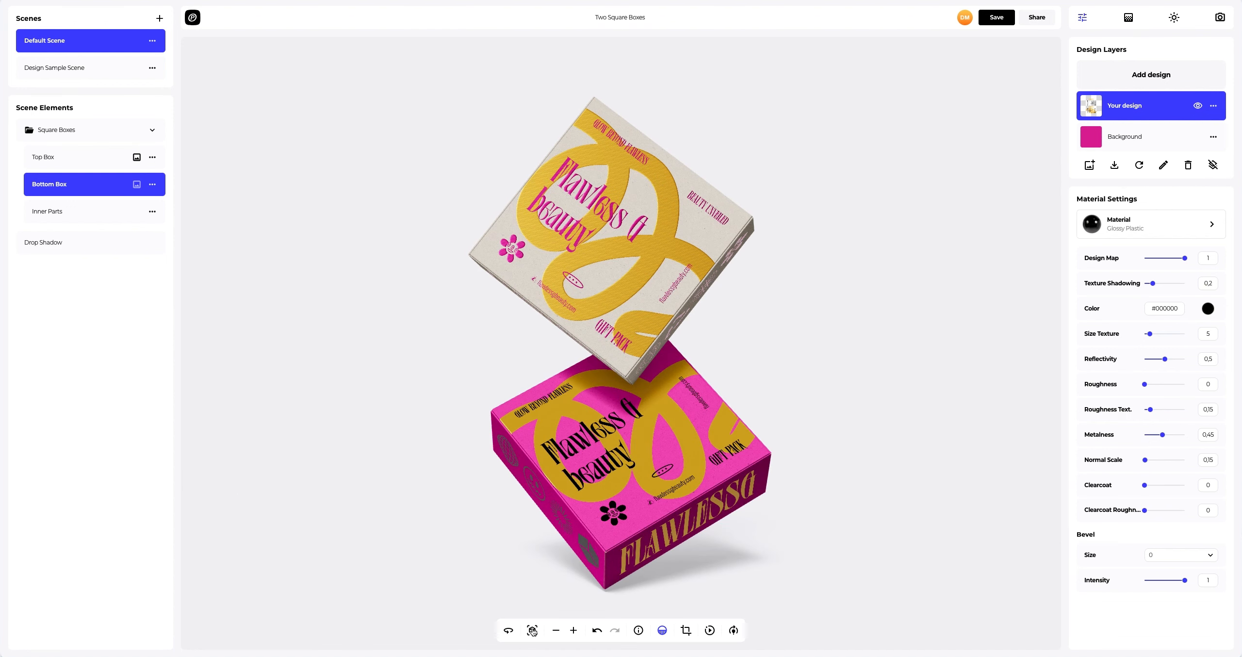
pyautogui.click(733, 629)
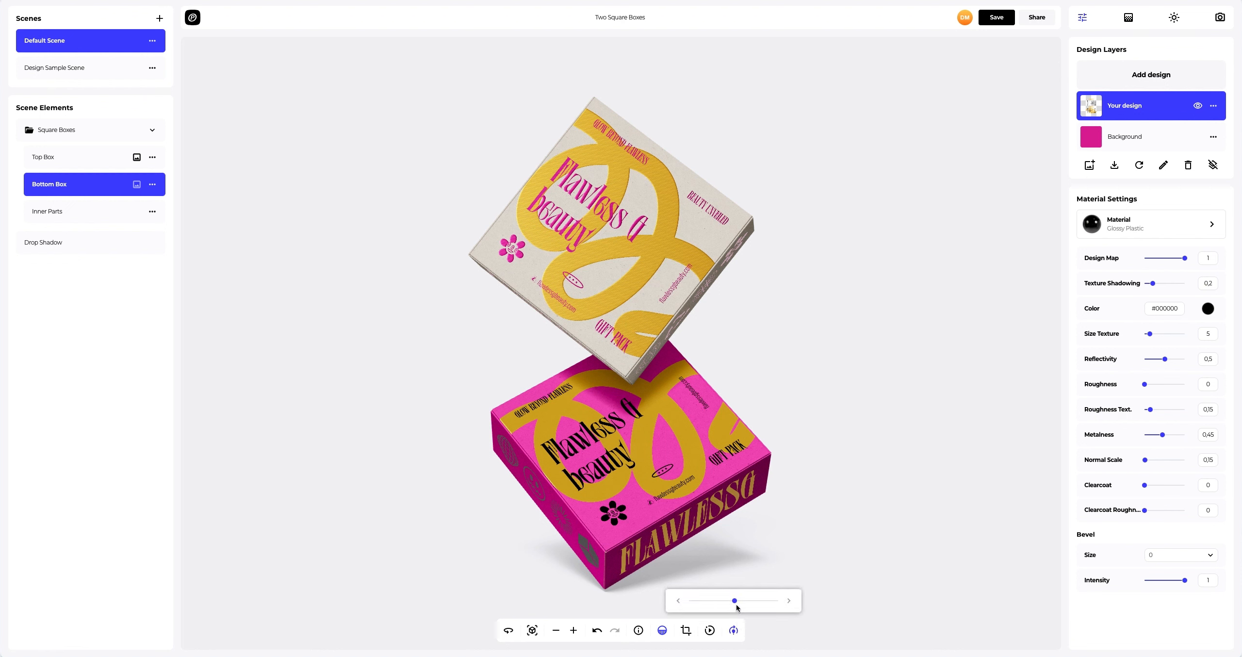
pyautogui.moveTo(734, 600); pyautogui.dragTo(753, 602)
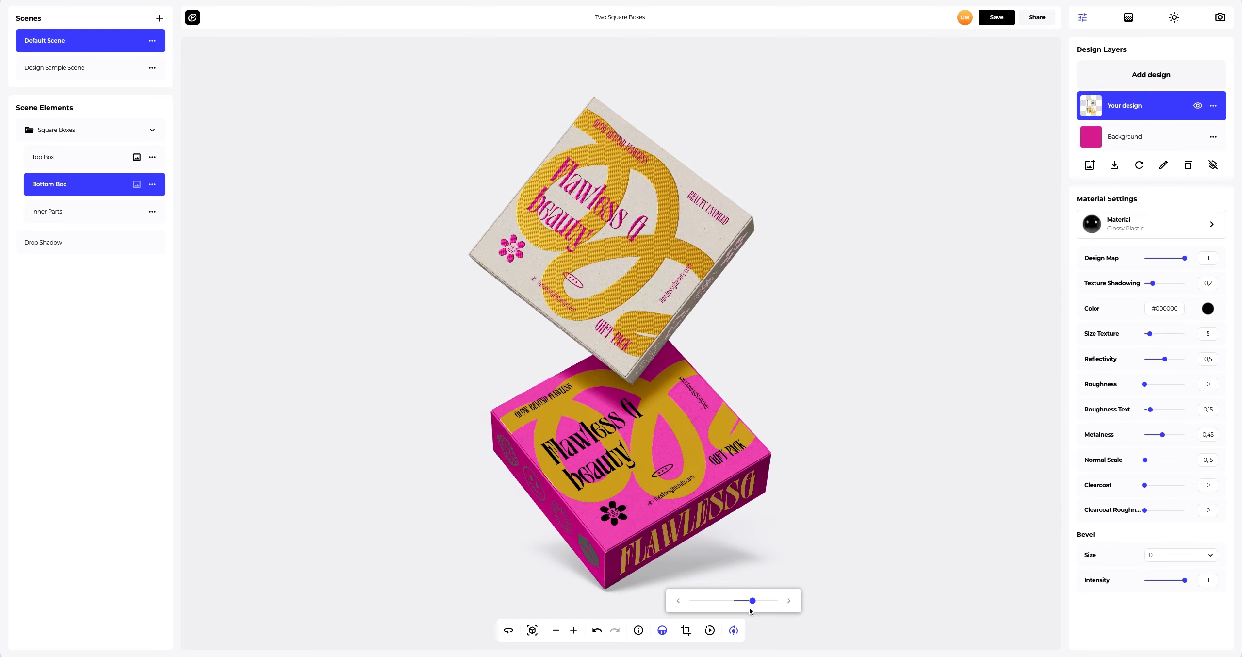
pyautogui.click(710, 630)
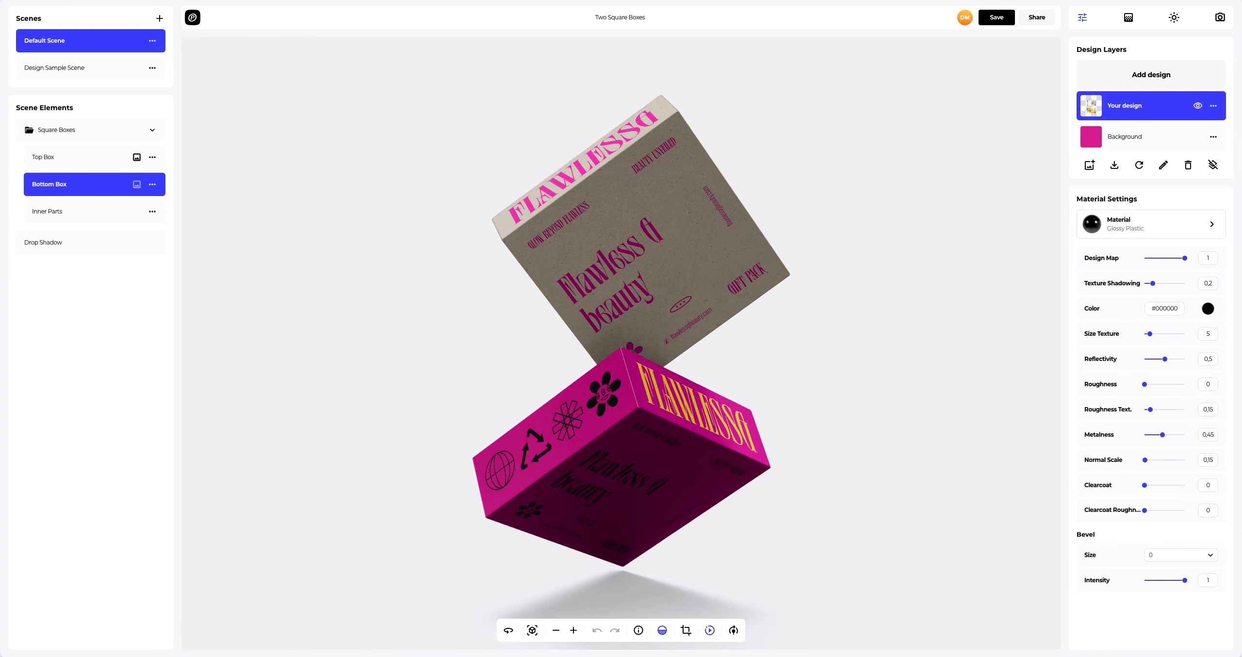
pyautogui.click(711, 631)
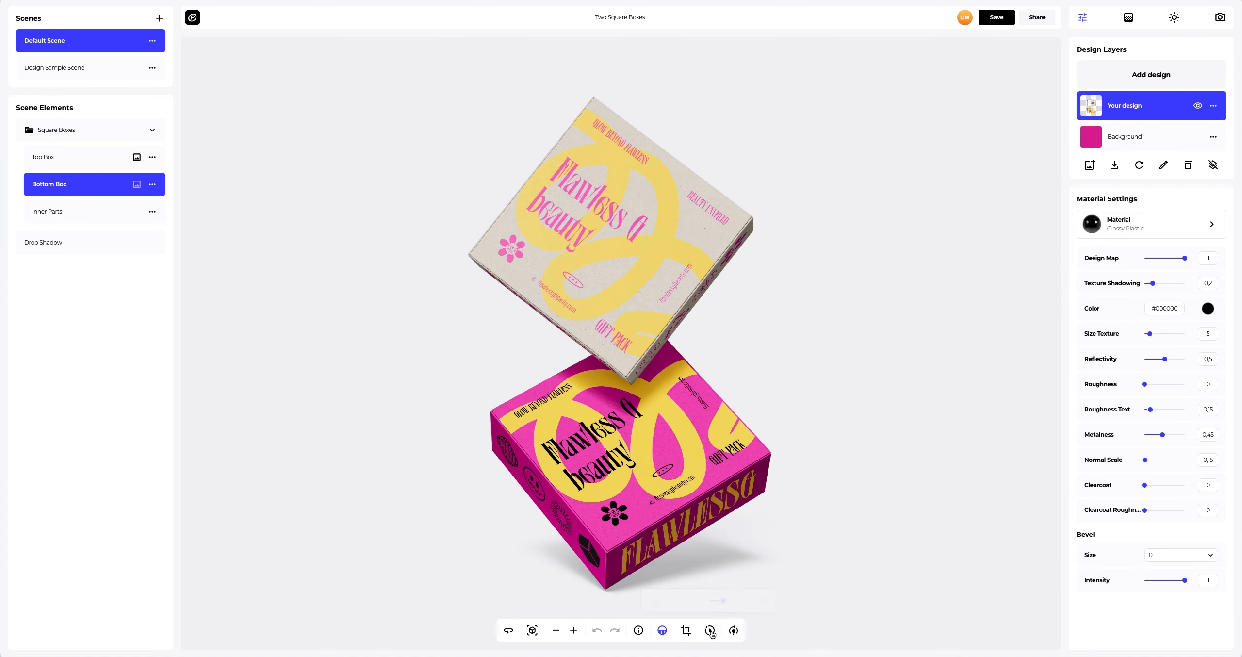
# Step: Fill the scene background with the solid orange swatch
pyautogui.click(1128, 22)
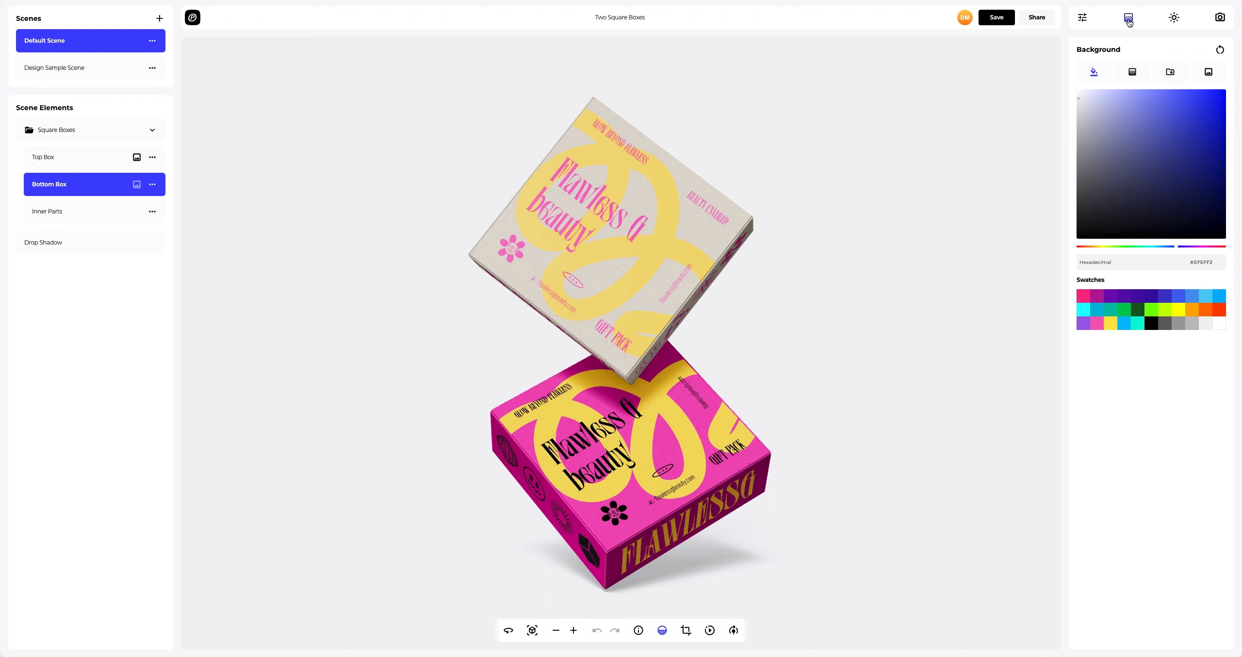
pyautogui.moveTo(1105, 96); pyautogui.dragTo(1174, 183)
pyautogui.click(1195, 313)
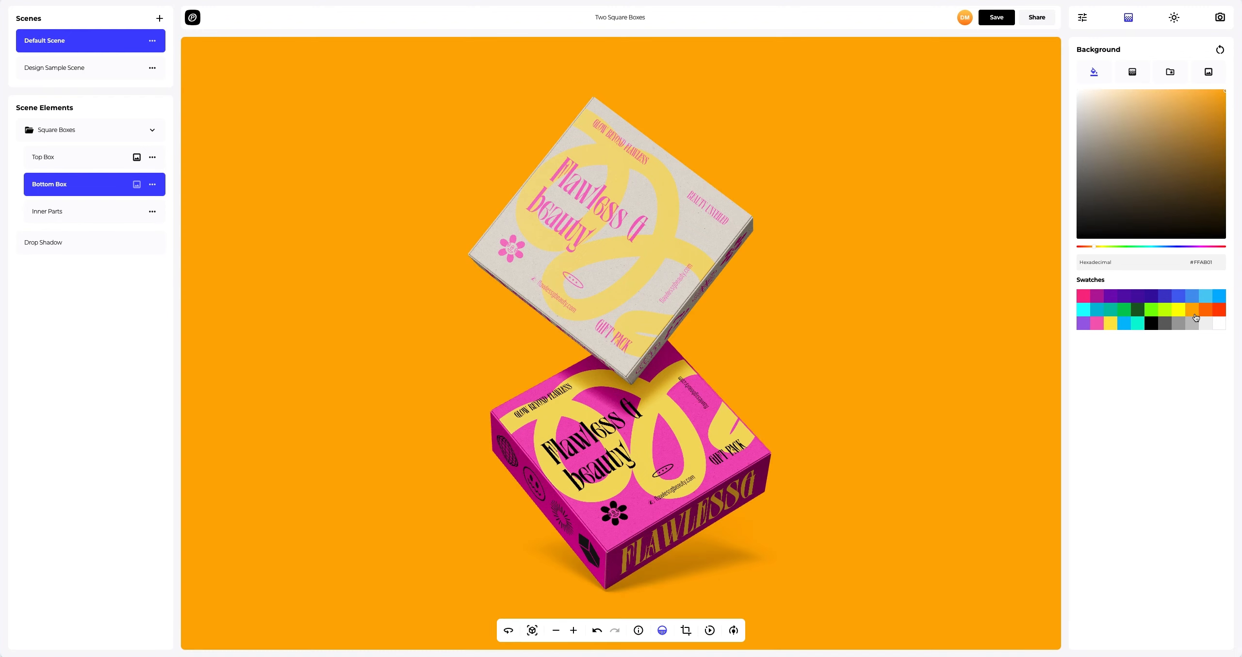
# Step: Give the background a gradient from the pink swatch to #EEEEEE, set its angle to 360 and change its type to Radial
pyautogui.click(1131, 73)
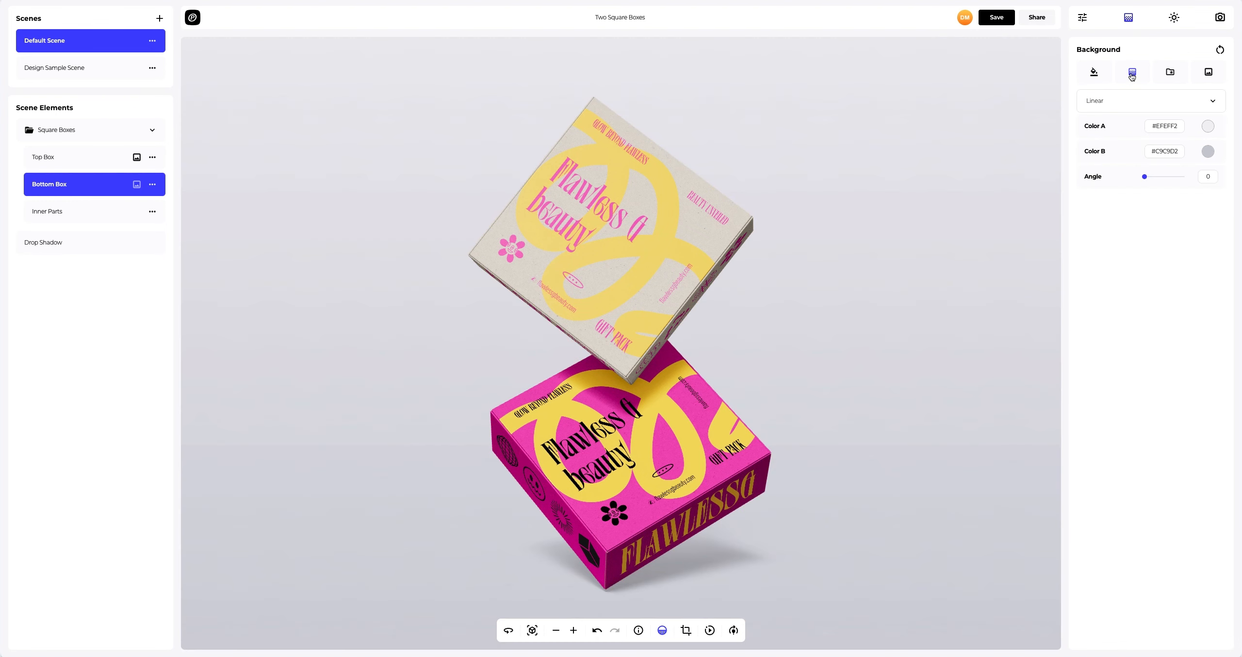
pyautogui.click(1205, 127)
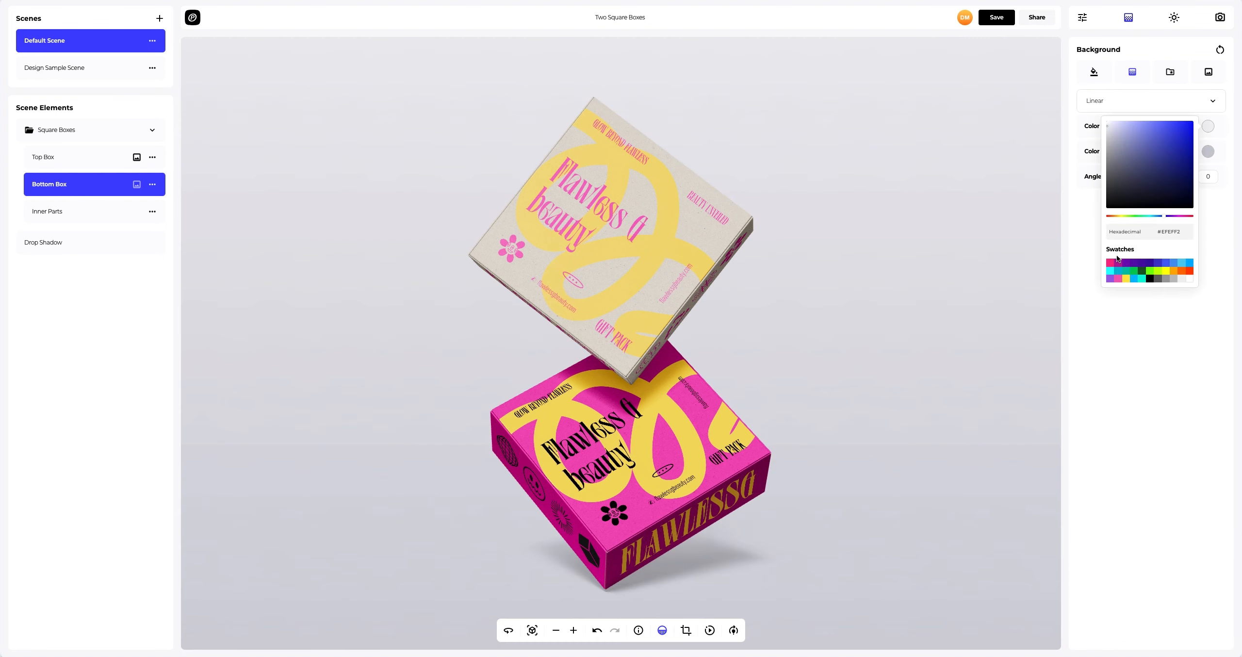
pyautogui.click(1112, 263)
pyautogui.click(1208, 154)
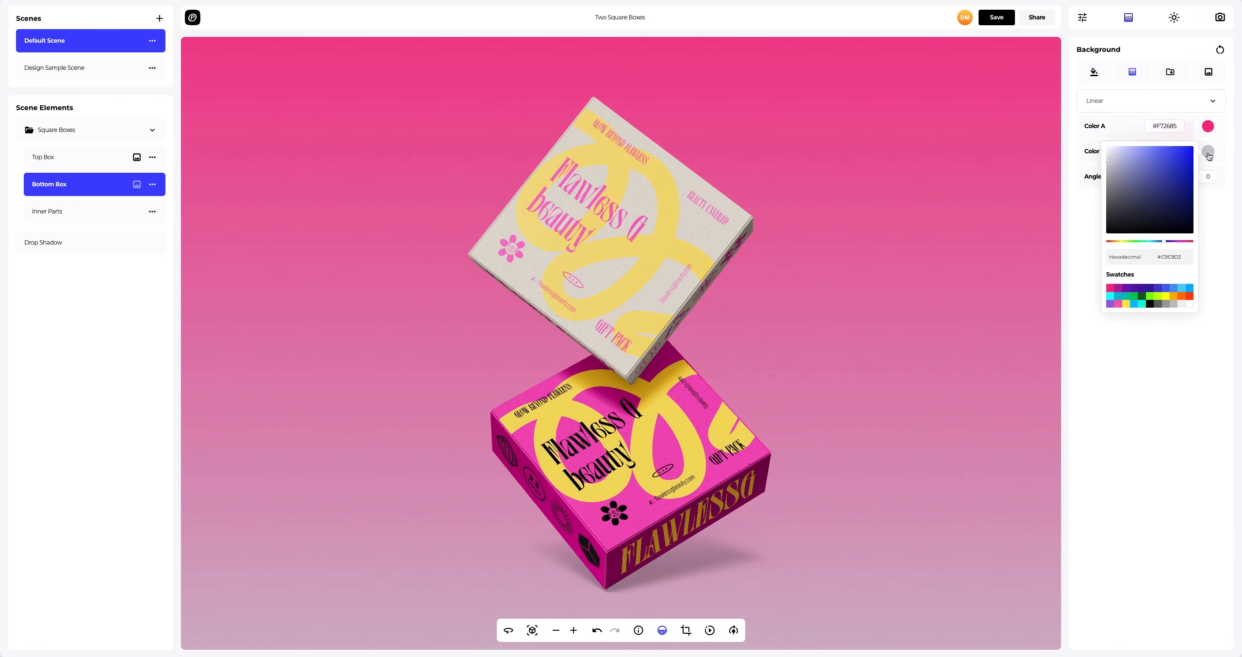
pyautogui.click(1181, 306)
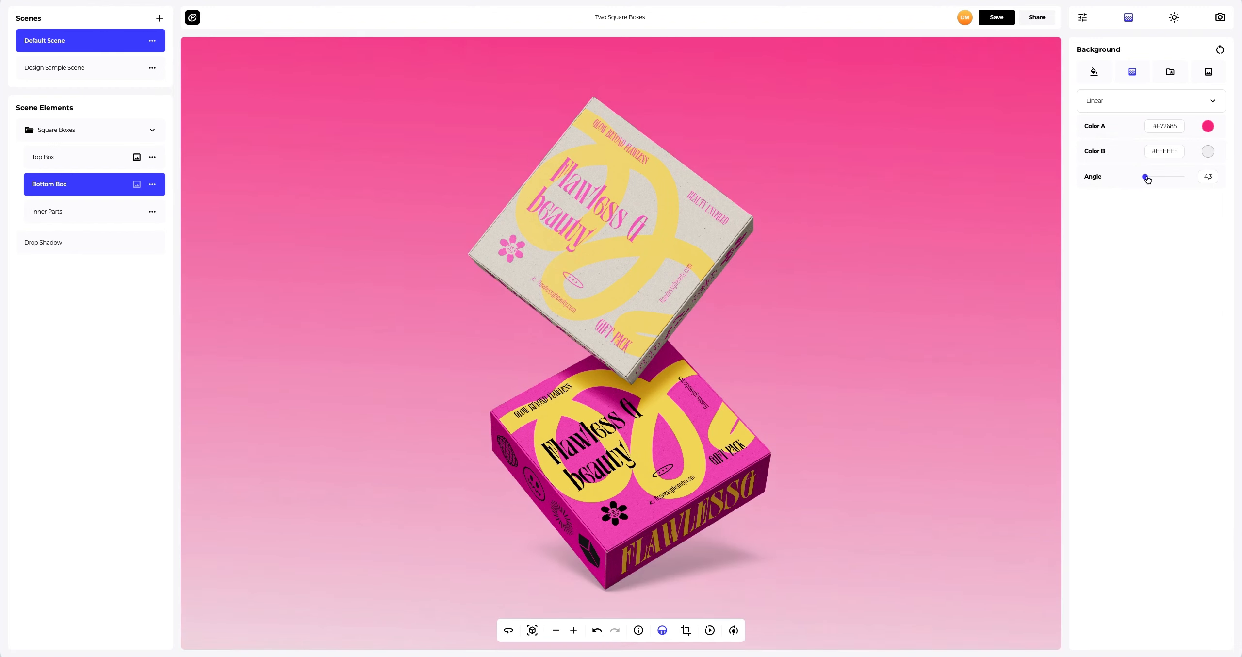
pyautogui.moveTo(1145, 177); pyautogui.dragTo(1192, 180)
pyautogui.click(1123, 105)
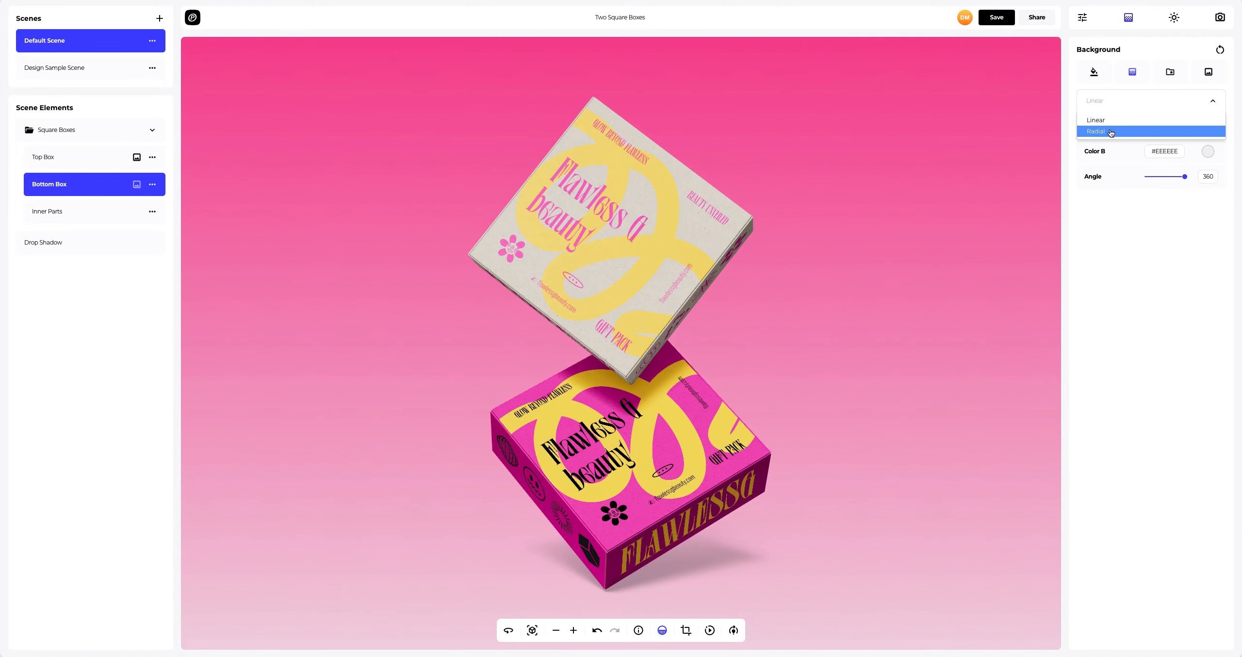
pyautogui.click(1110, 131)
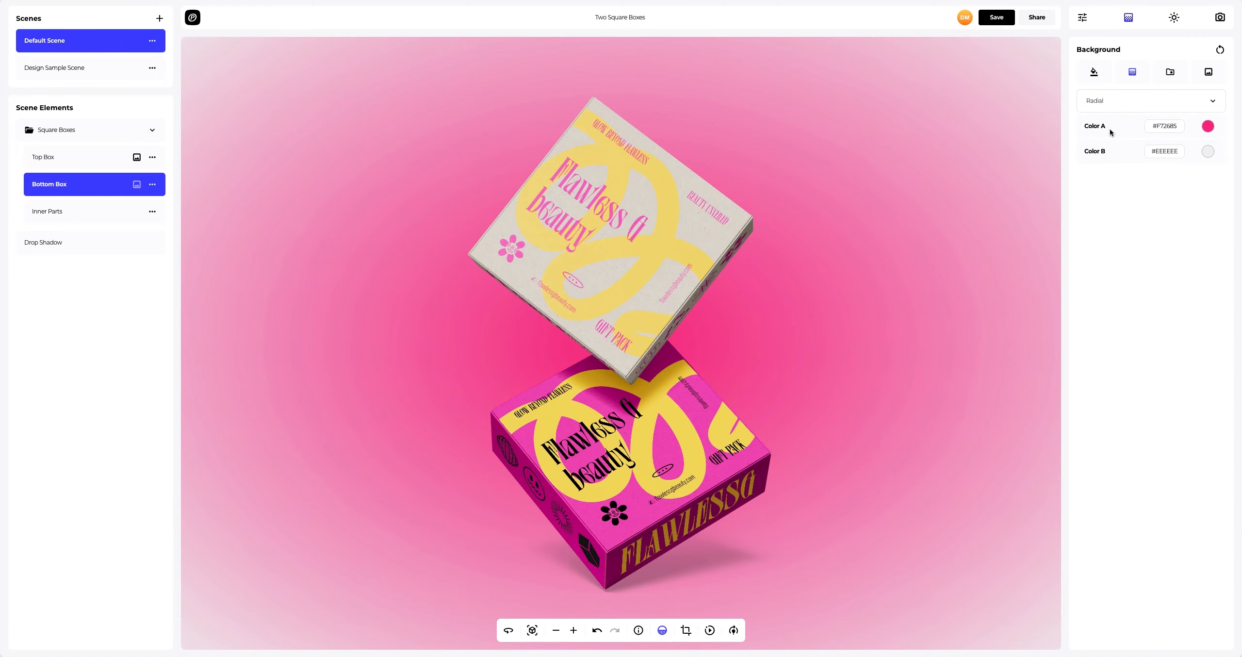
# Step: Apply the beige-brown preset image as the scene background
pyautogui.click(1169, 73)
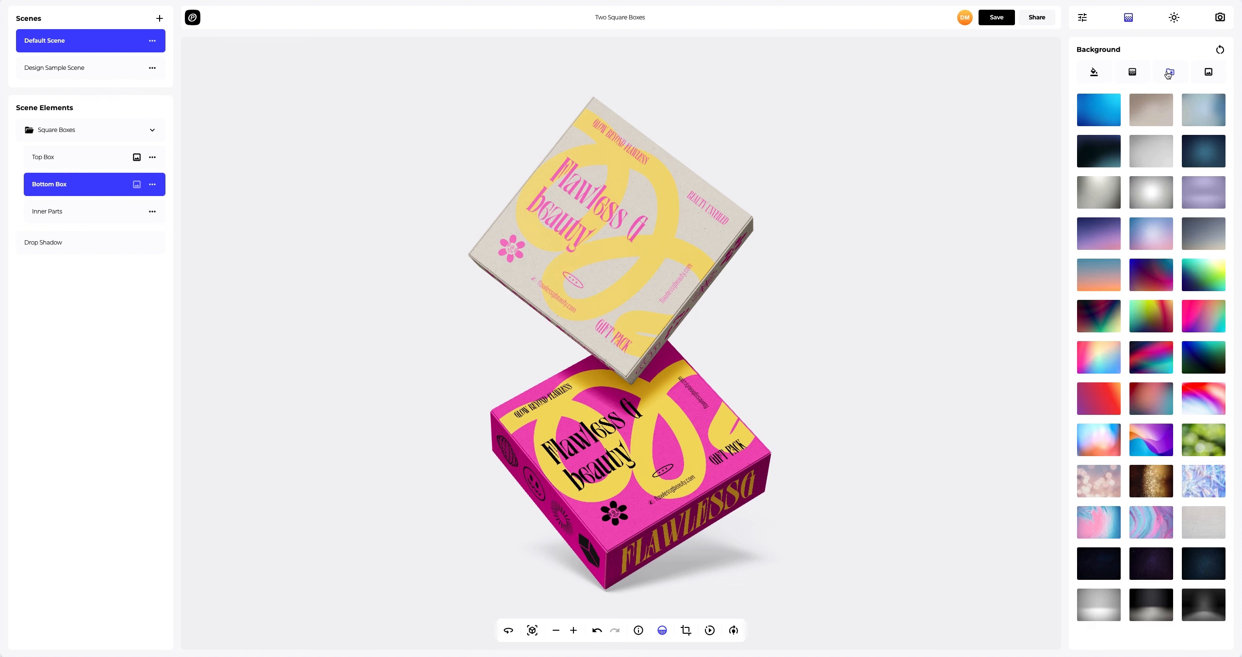
pyautogui.click(1150, 117)
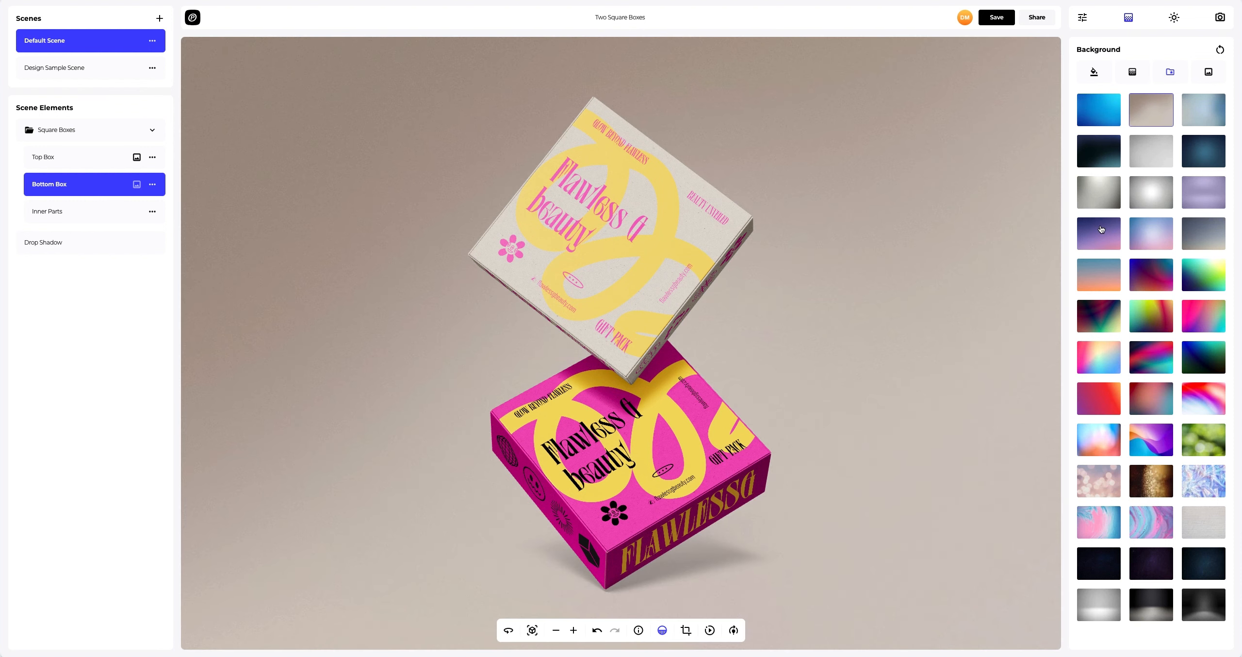